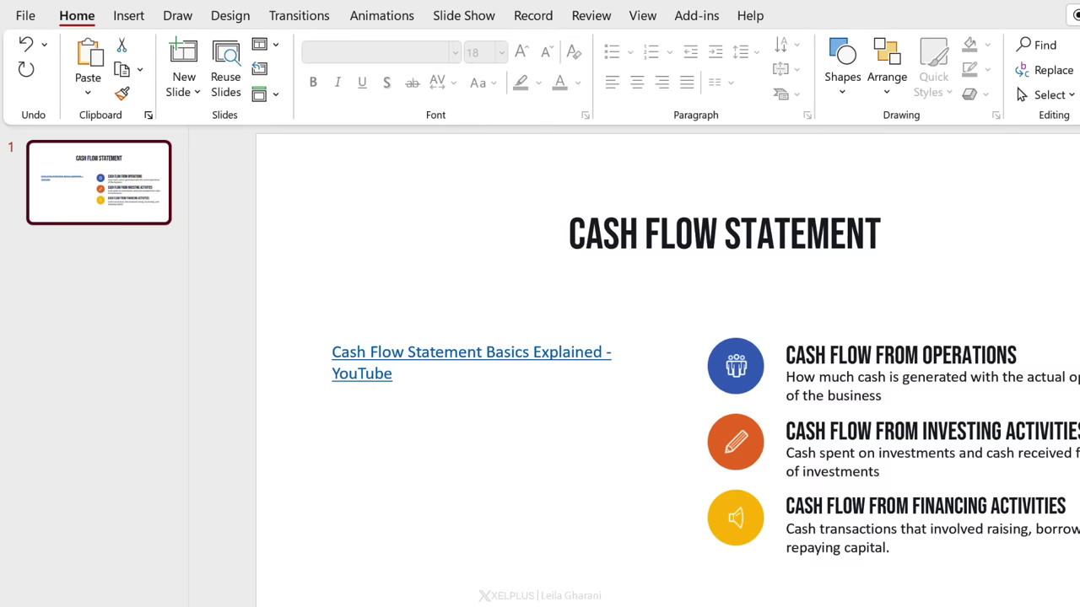
ctrl+click(374, 377)
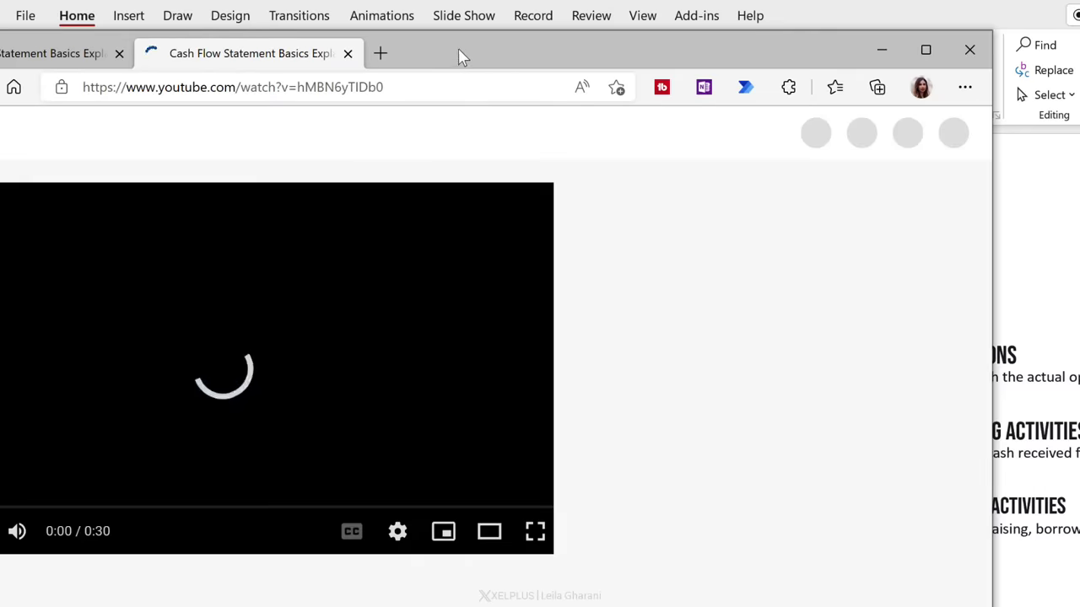
double_click(462, 57)
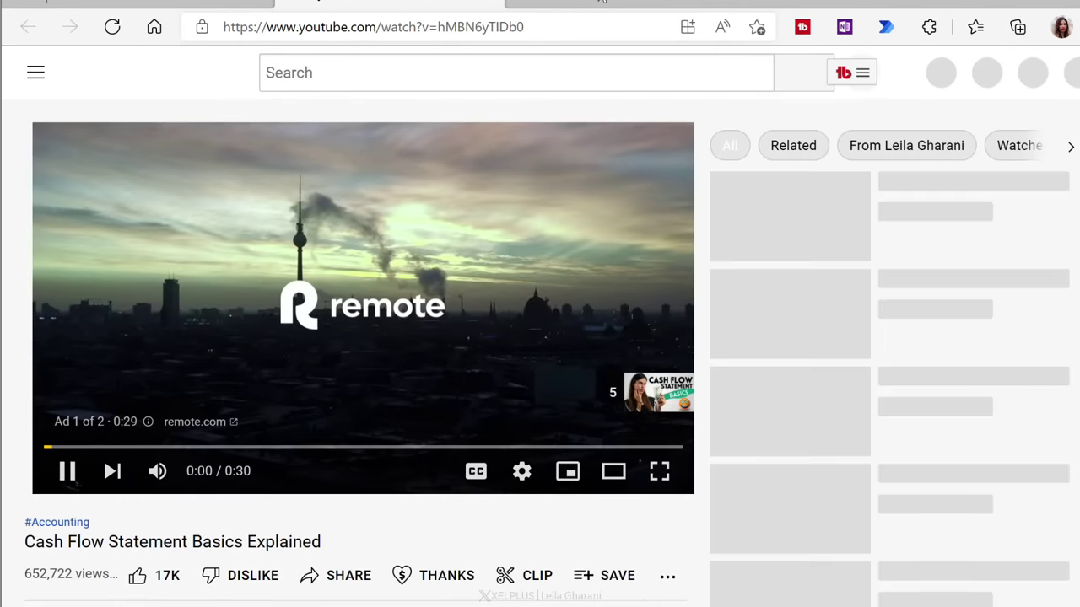
click(56, 472)
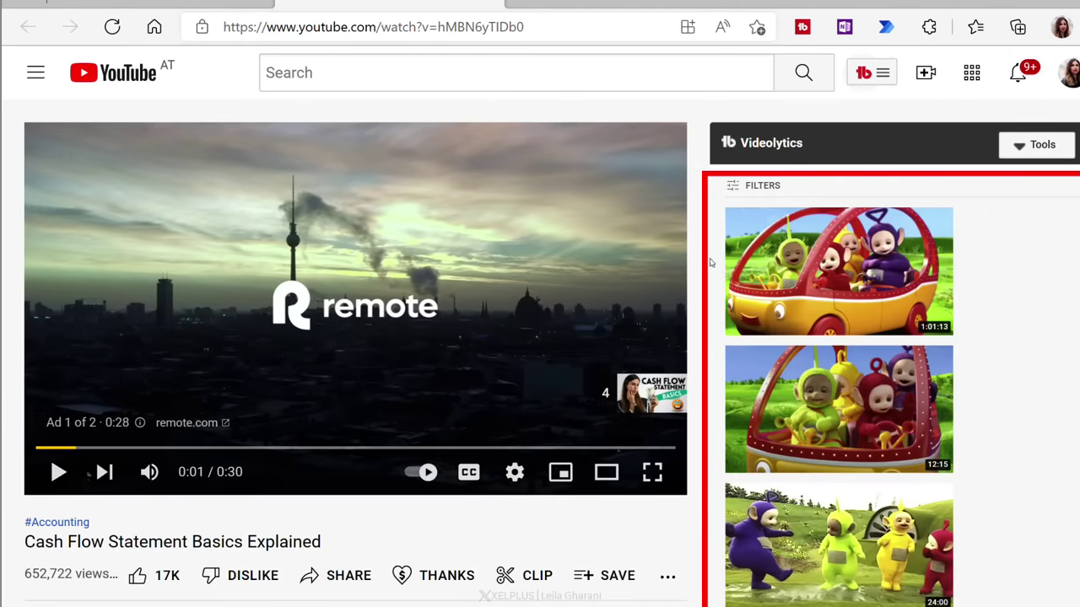
mouse_move(729, 275)
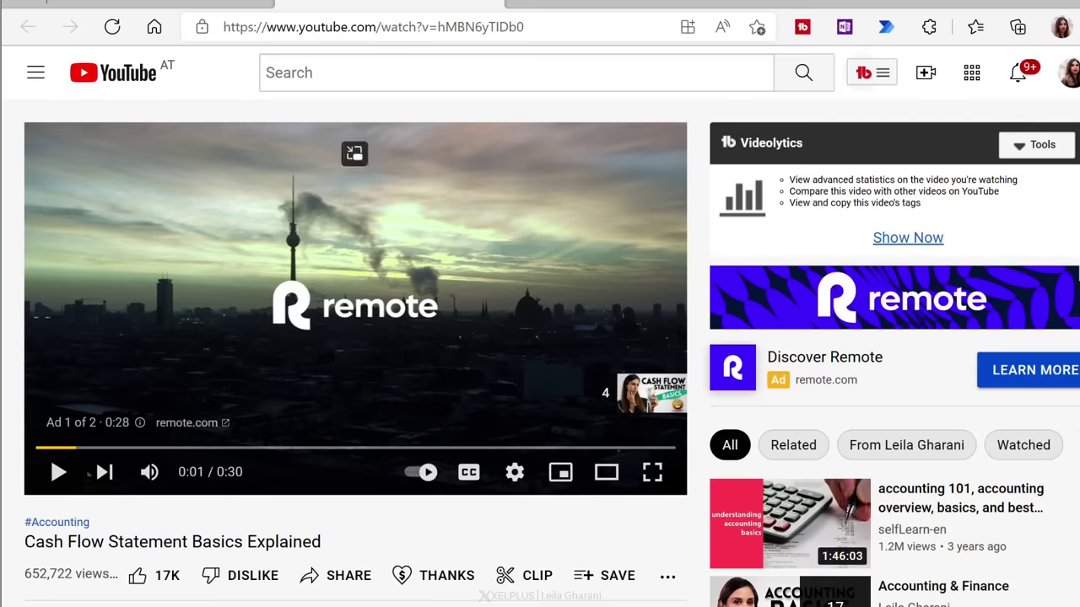
scroll(757, 528, down, 5)
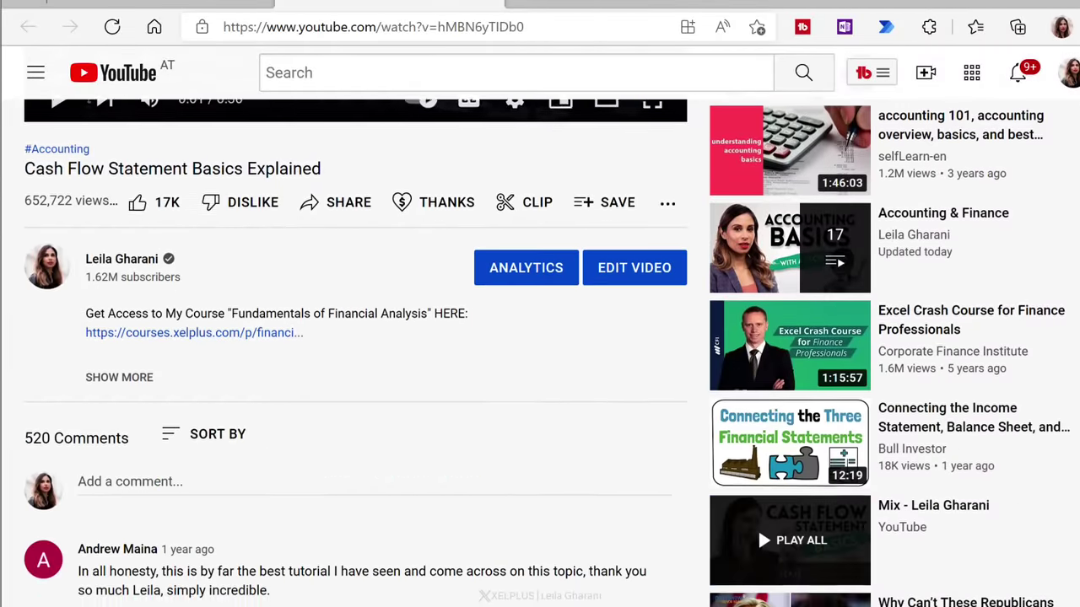
scroll(758, 528, down, 3)
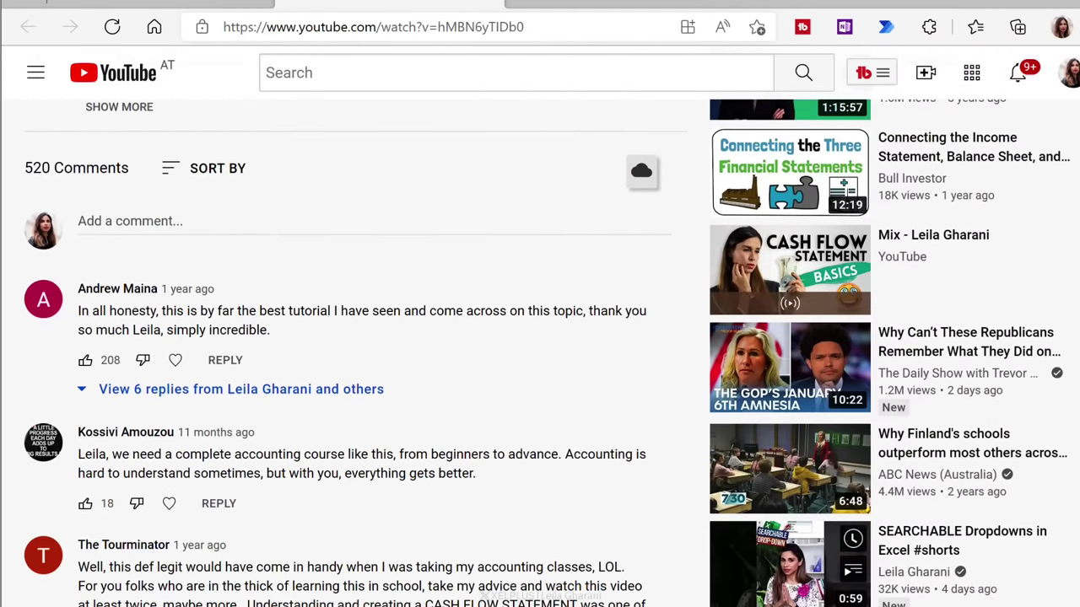
scroll(757, 528, up, 8)
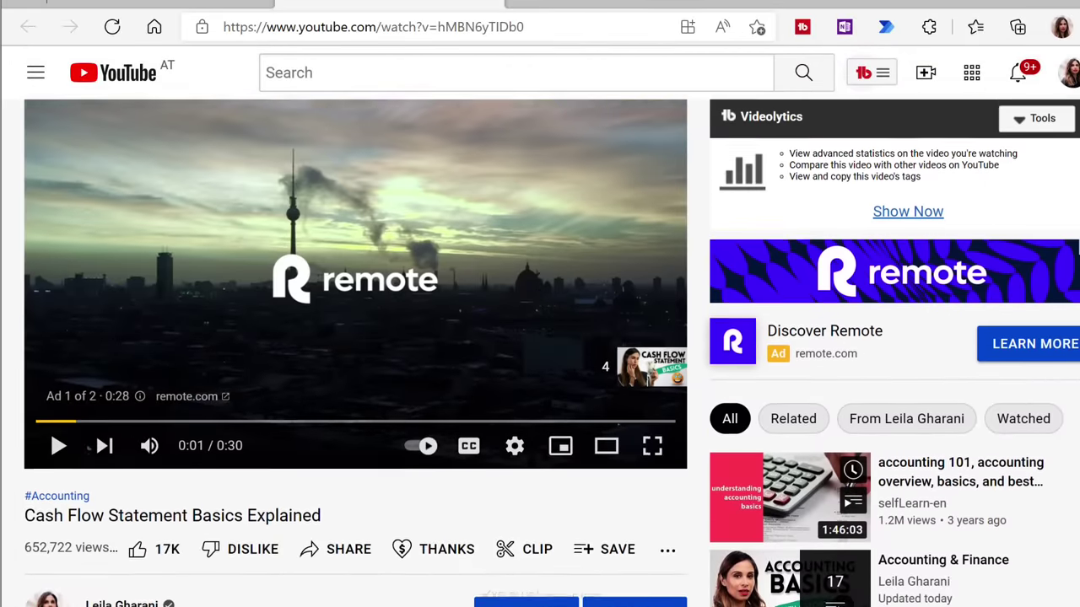
scroll(552, 353, up, 1)
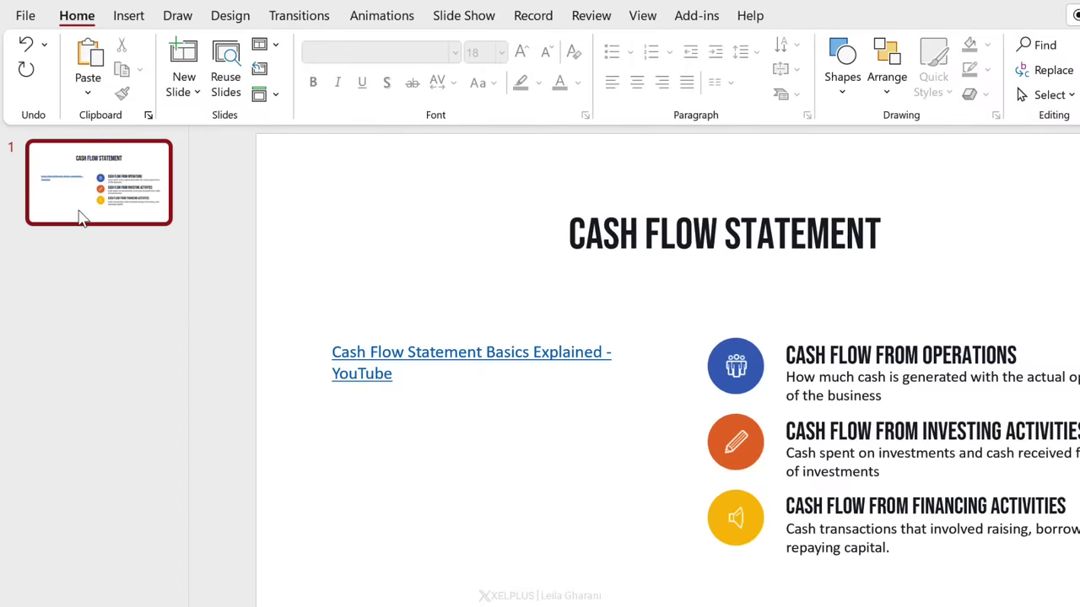
Step: Duplicate slide 1 and delete the YouTube link text box from the copy
right_click(80, 218)
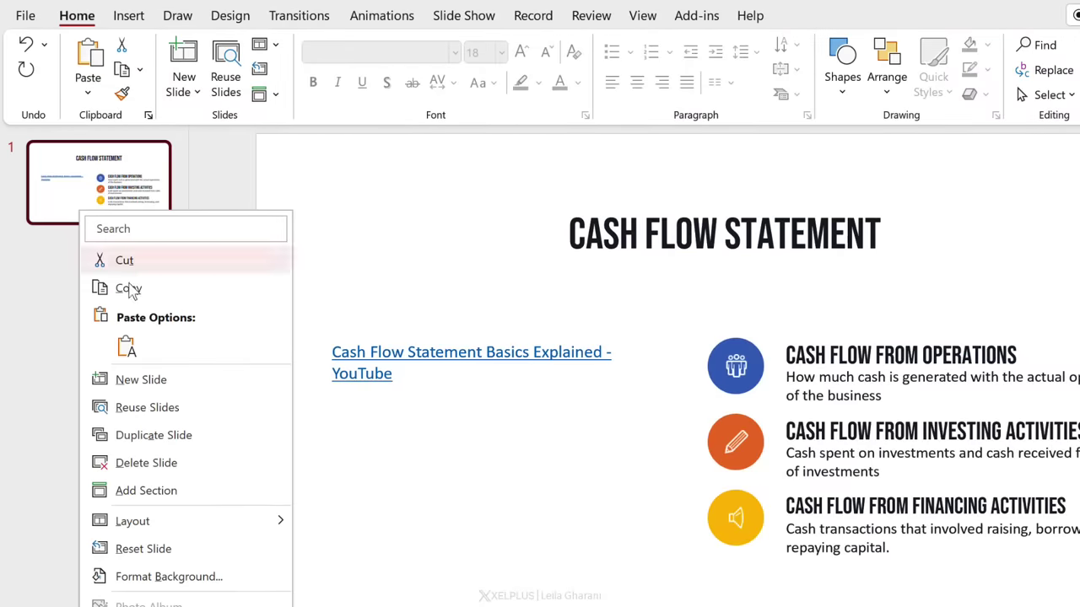
click(152, 434)
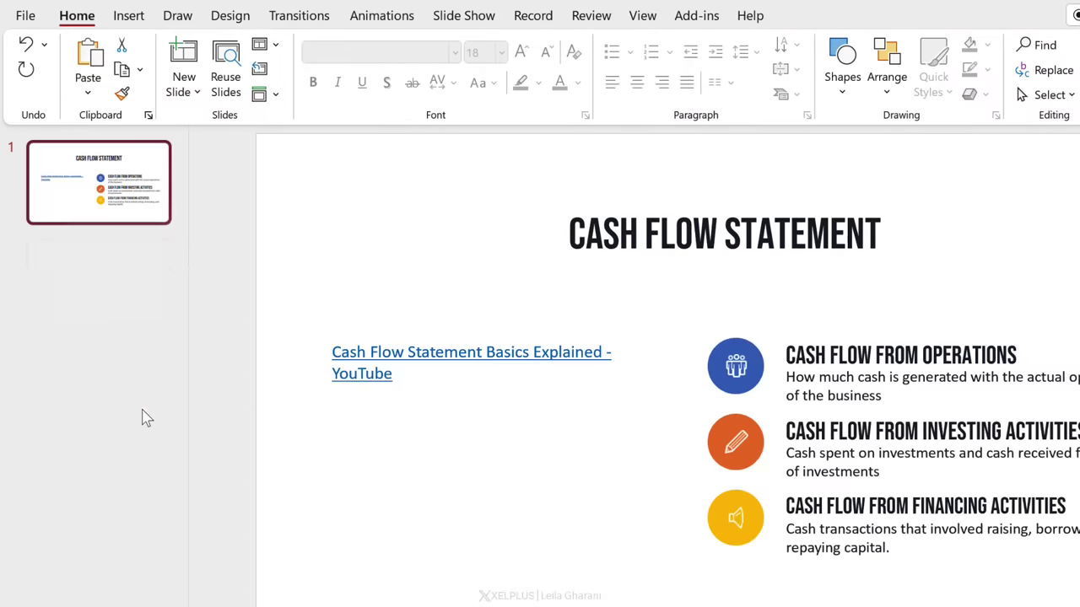
click(352, 338)
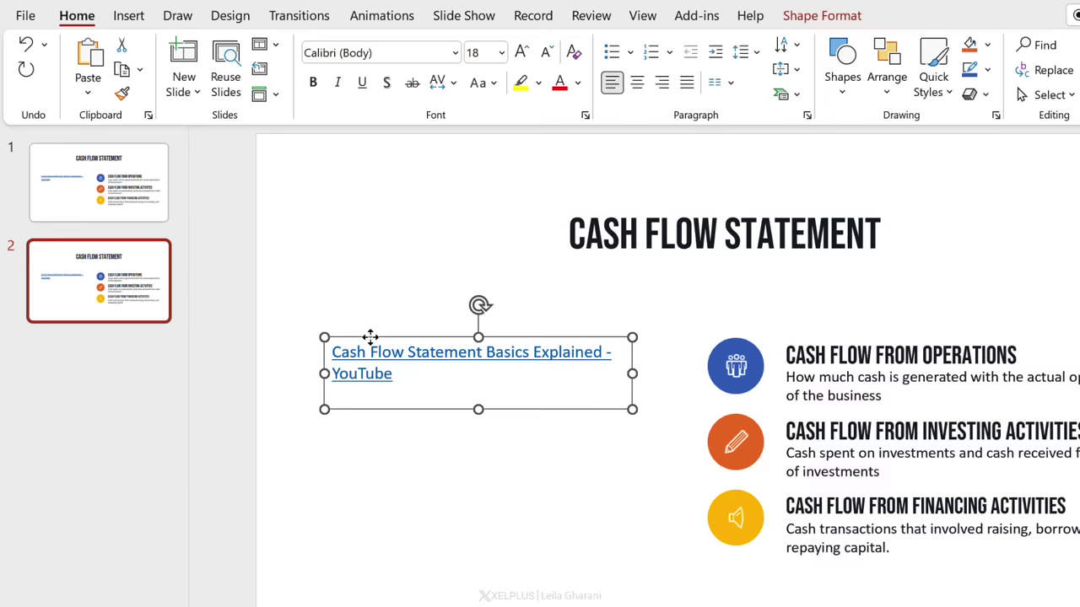
key(Delete)
Step: Insert the YouTube video as an online video using the pasted URL
click(127, 22)
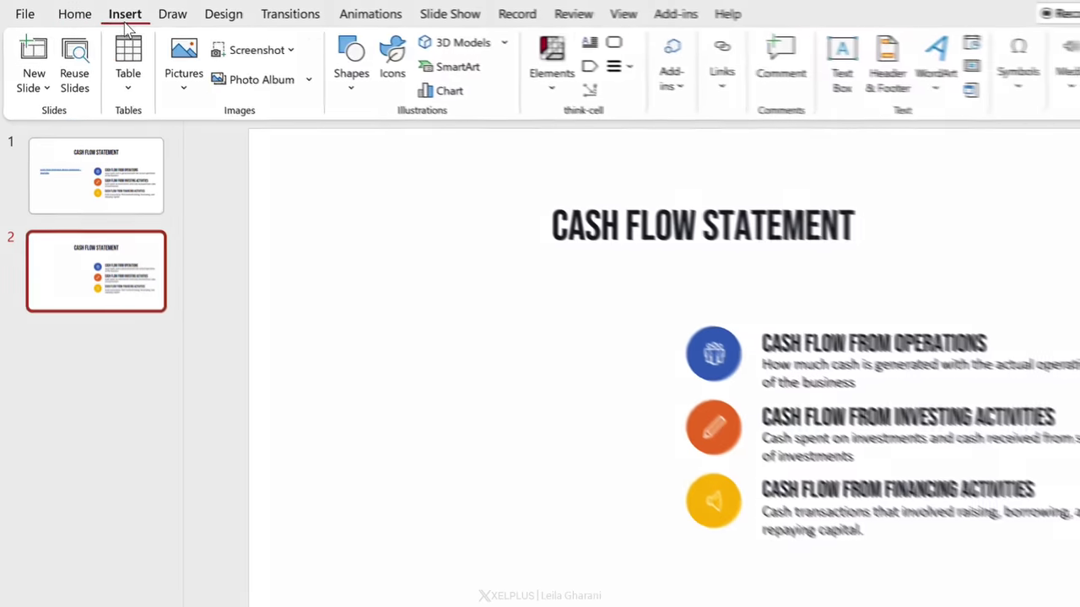
click(976, 63)
click(976, 160)
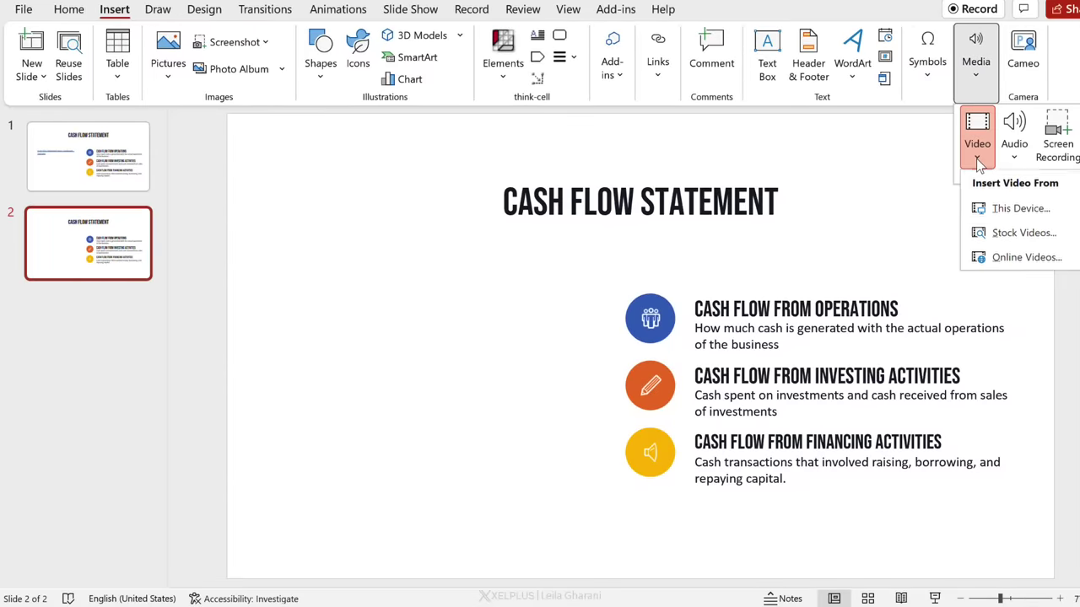
click(1001, 257)
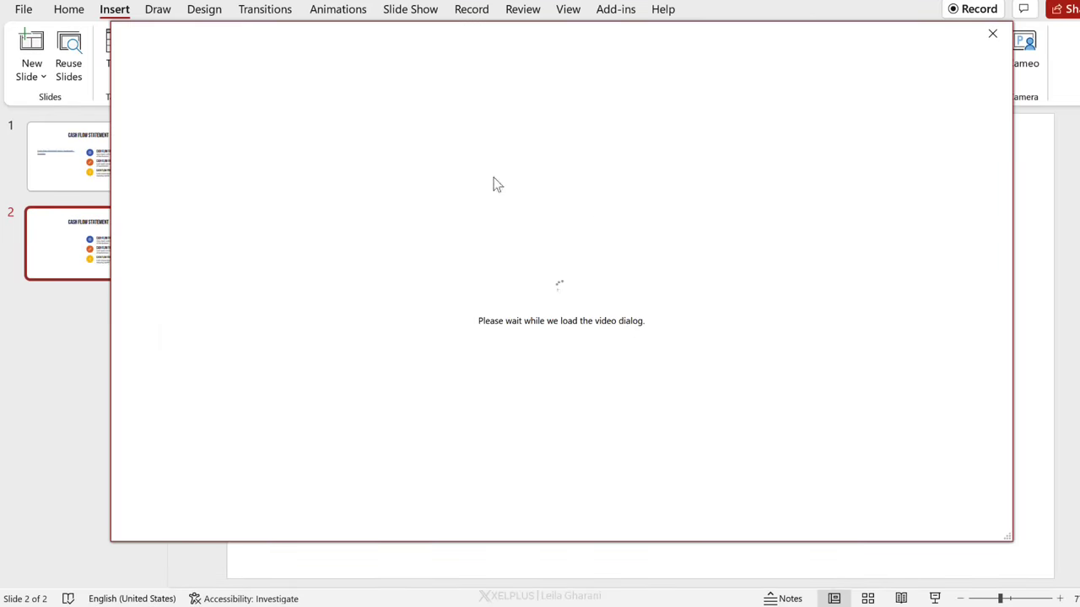
text(https://www.youtube.com/watch?v=hMBN6yTIDb0)
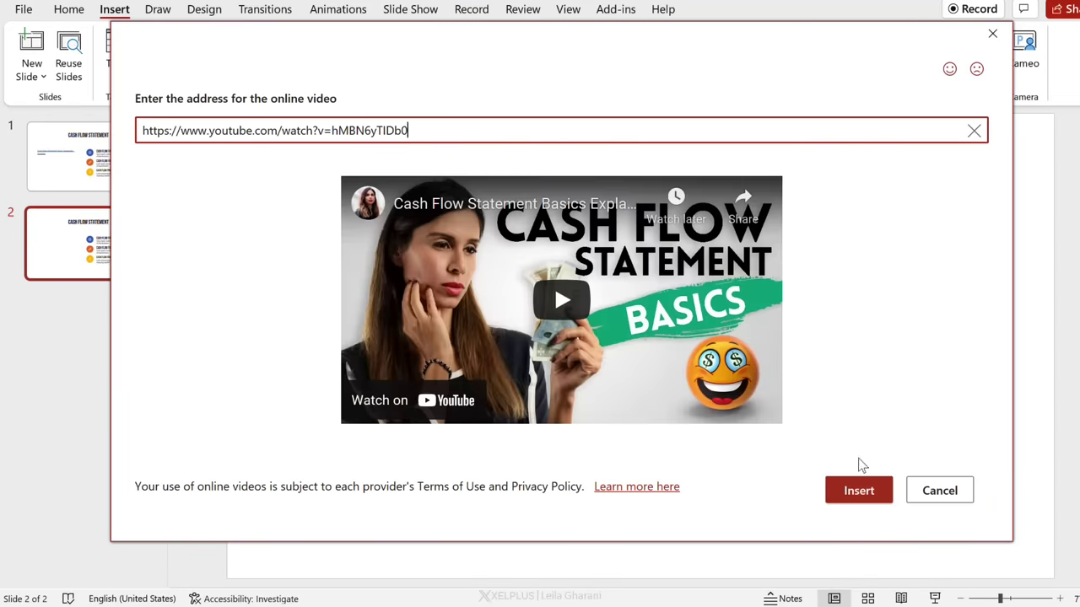
click(861, 491)
Step: Move the embedded video to the left side of the slide and start the slide show
drag(699, 390, 571, 442)
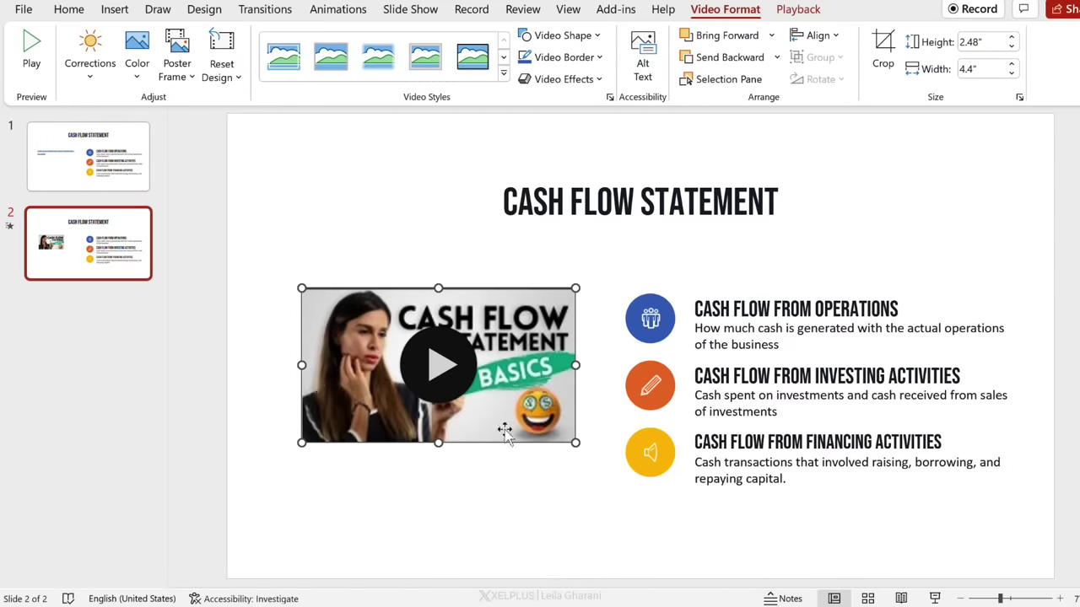
drag(312, 385, 308, 384)
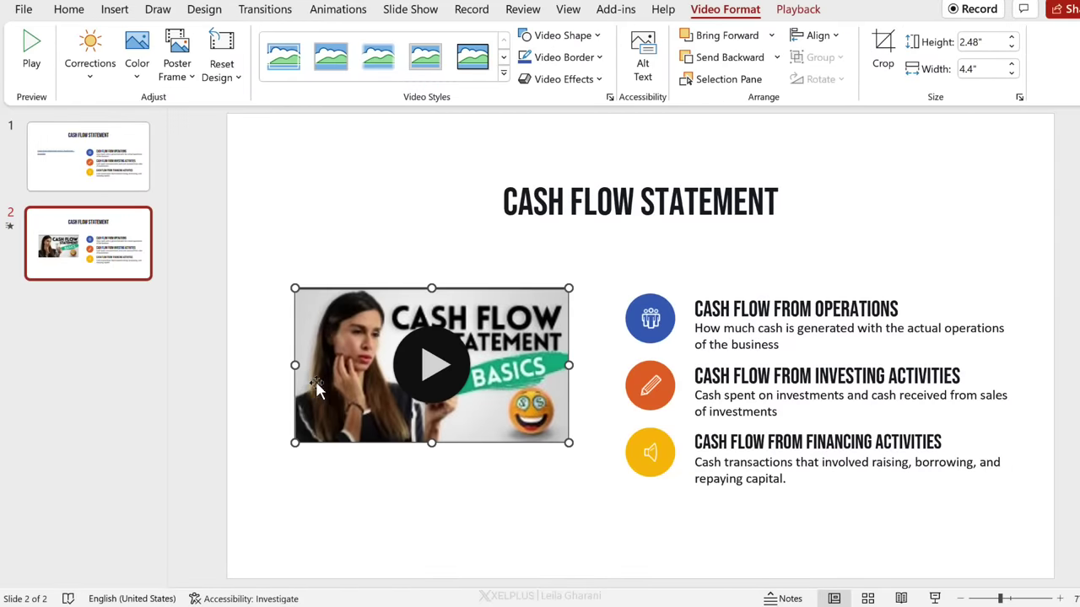
click(377, 228)
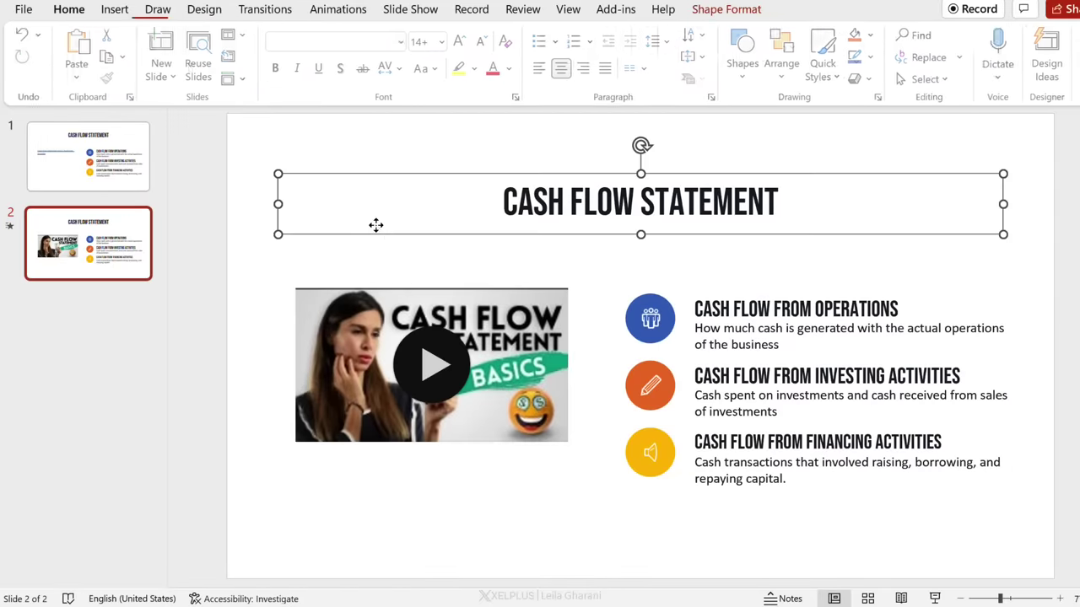
click(620, 477)
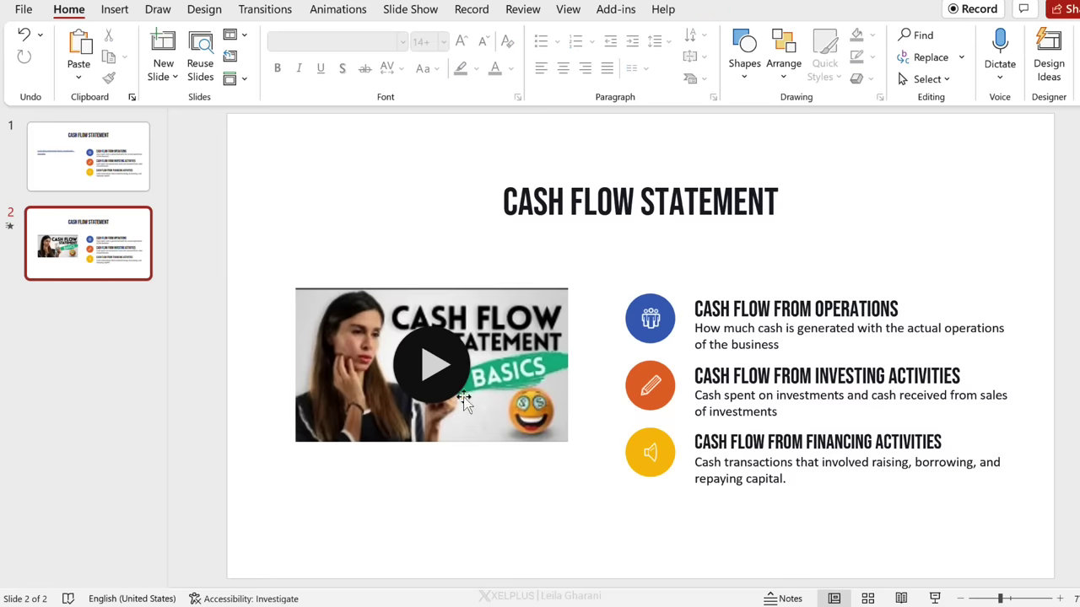
click(934, 599)
Step: Play the embedded video, then copy Excel's Revenue by Region chart and switch to the blank presentation
click(296, 350)
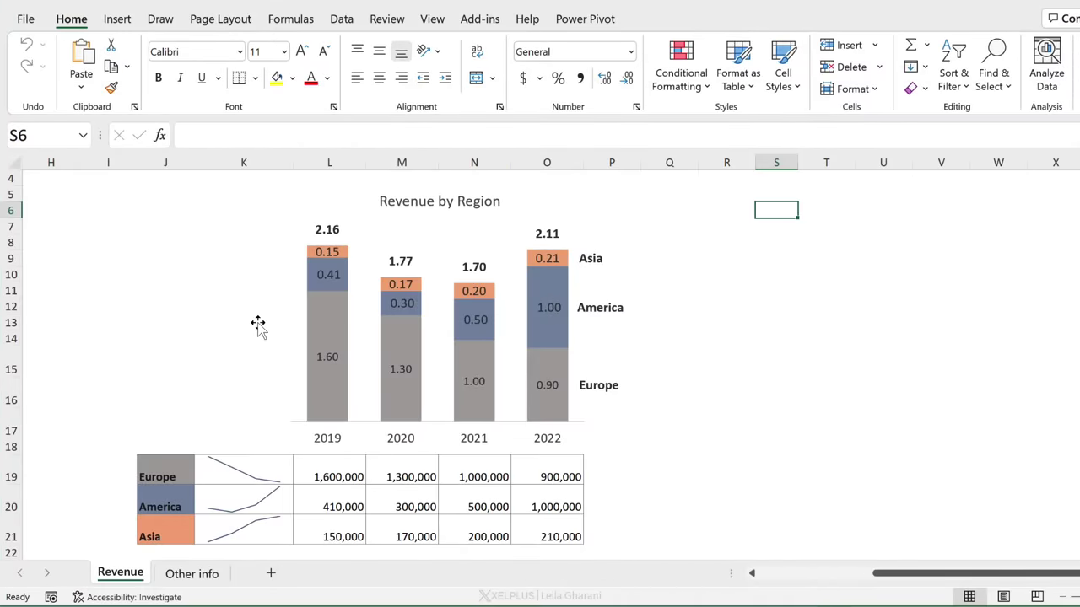
click(334, 192)
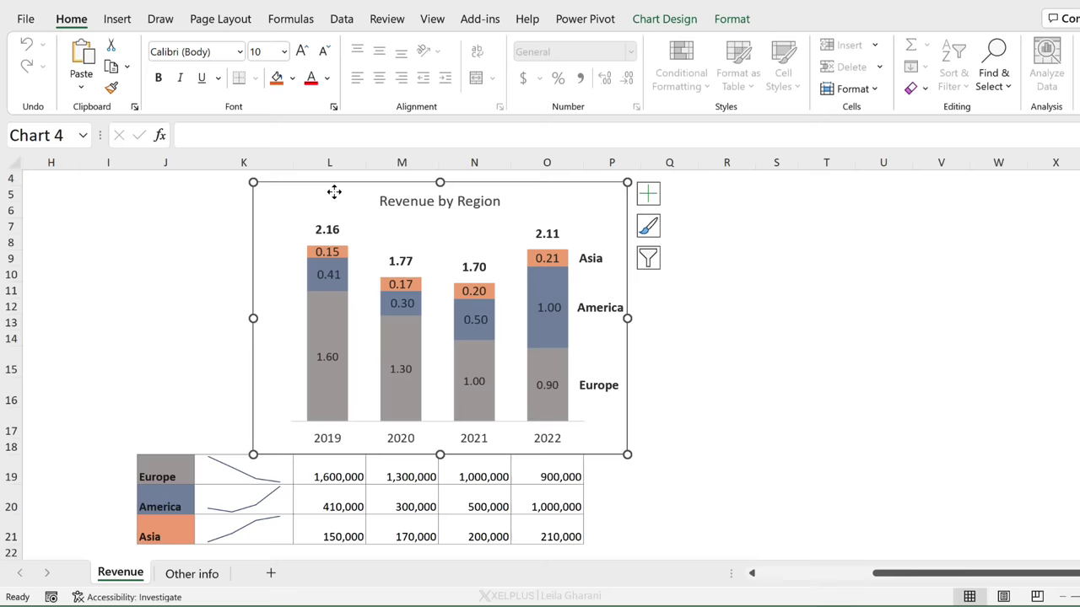
key(ctrl+c)
click(832, 295)
key(alt+Tab)
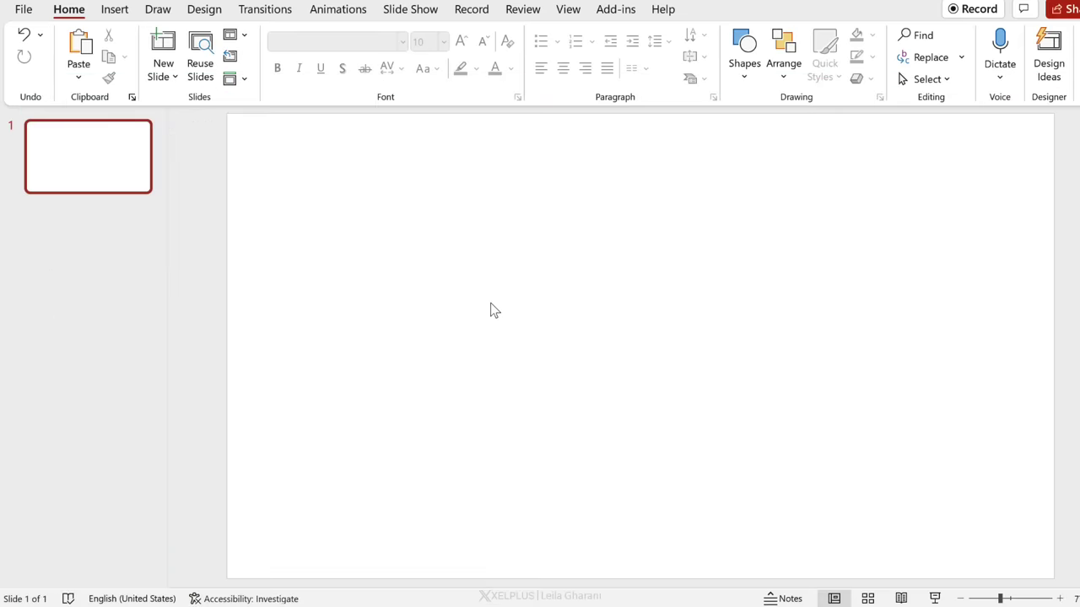
Step: Paste the Revenue by Region chart on the blank slide, enlarge it from both corners, and close Excel
key(ctrl+v)
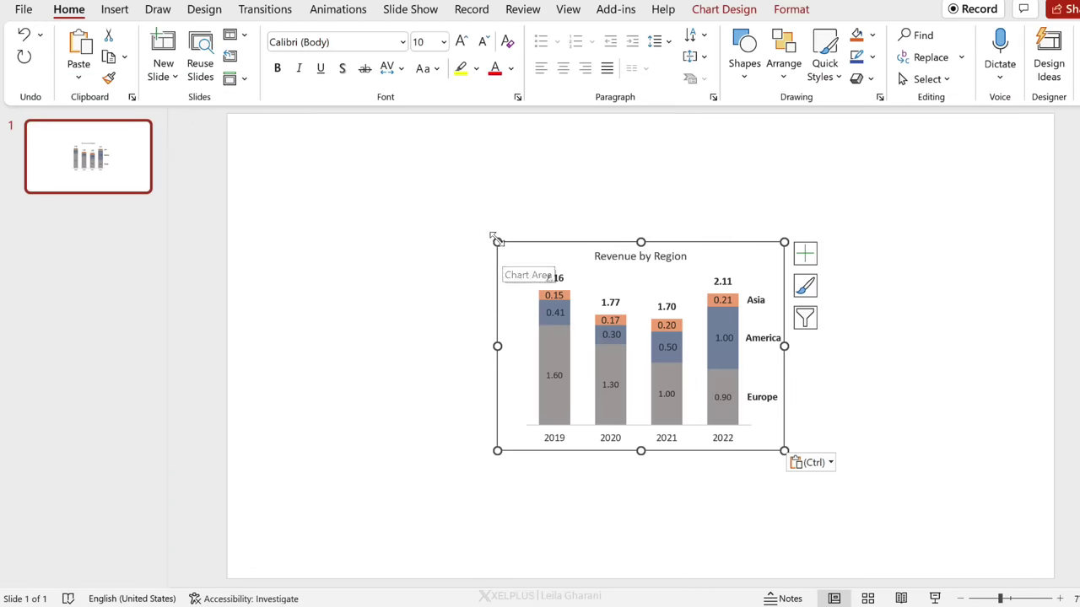
drag(497, 242, 401, 196)
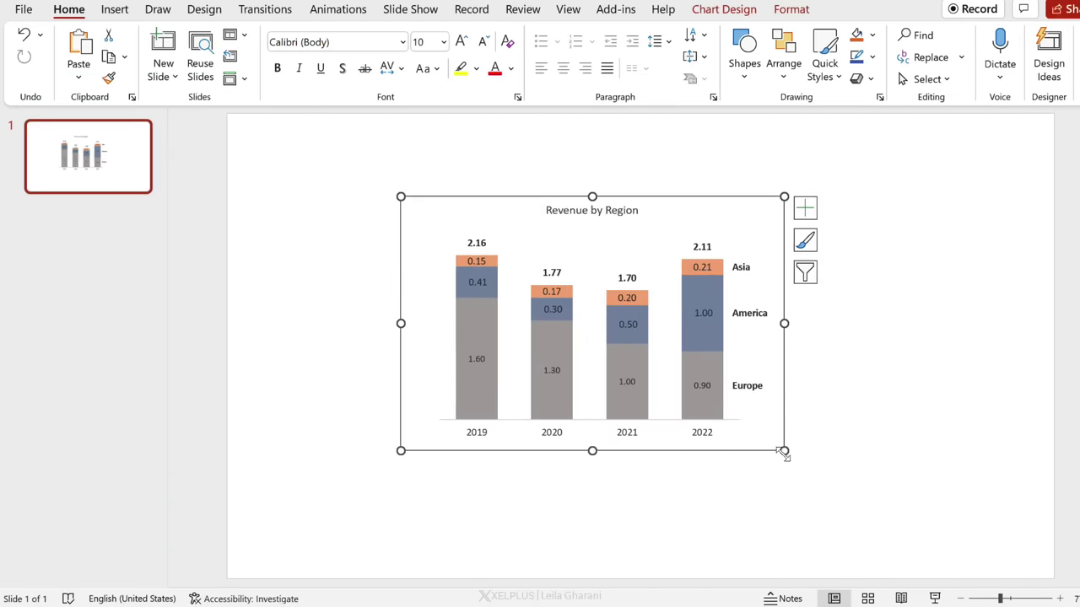
drag(784, 451, 874, 512)
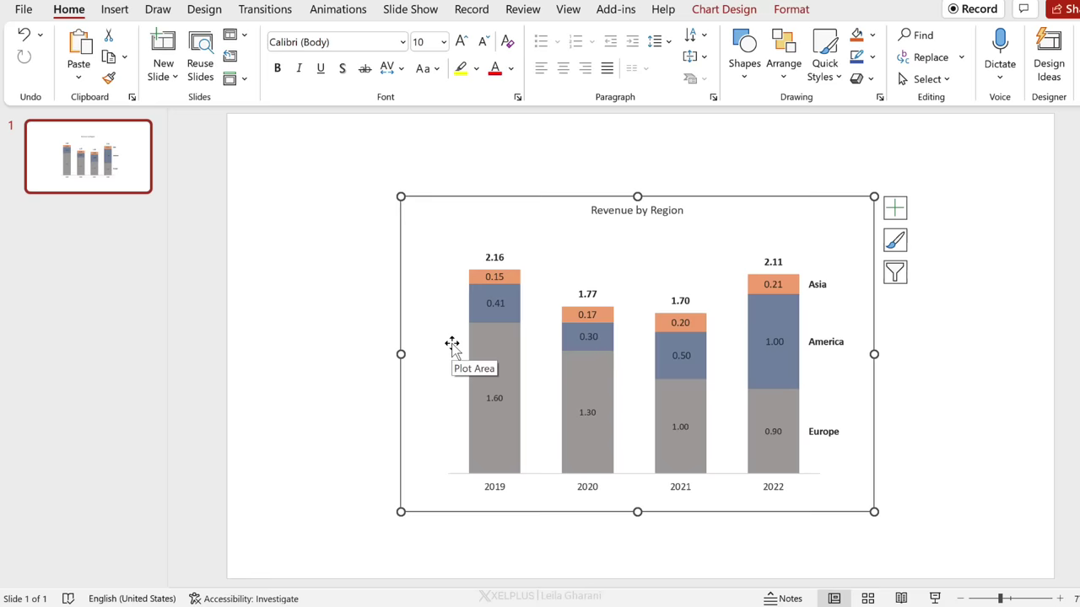
click(318, 376)
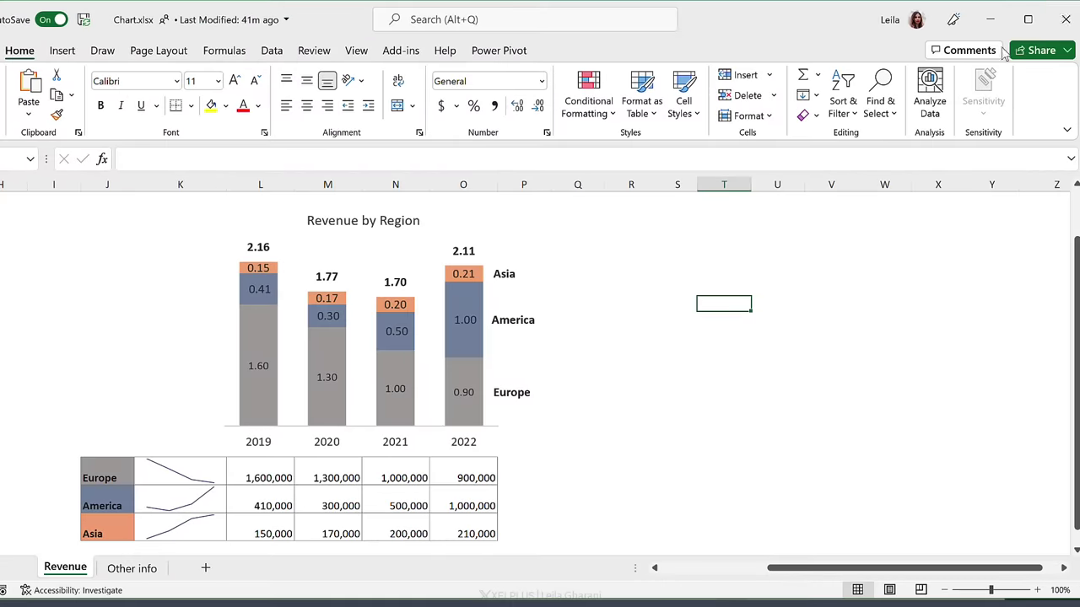
click(1066, 19)
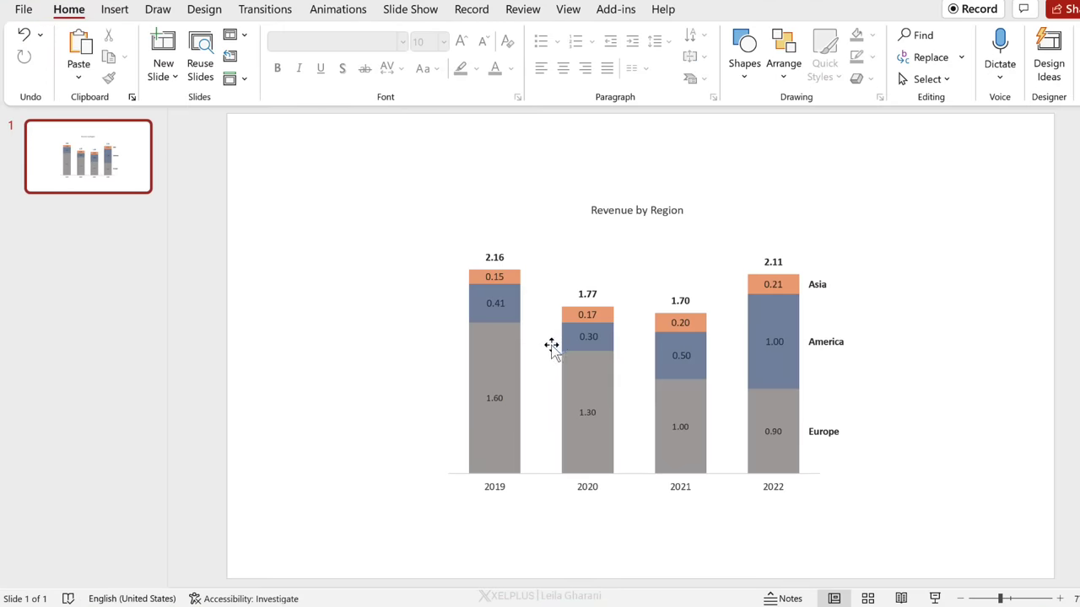
click(595, 276)
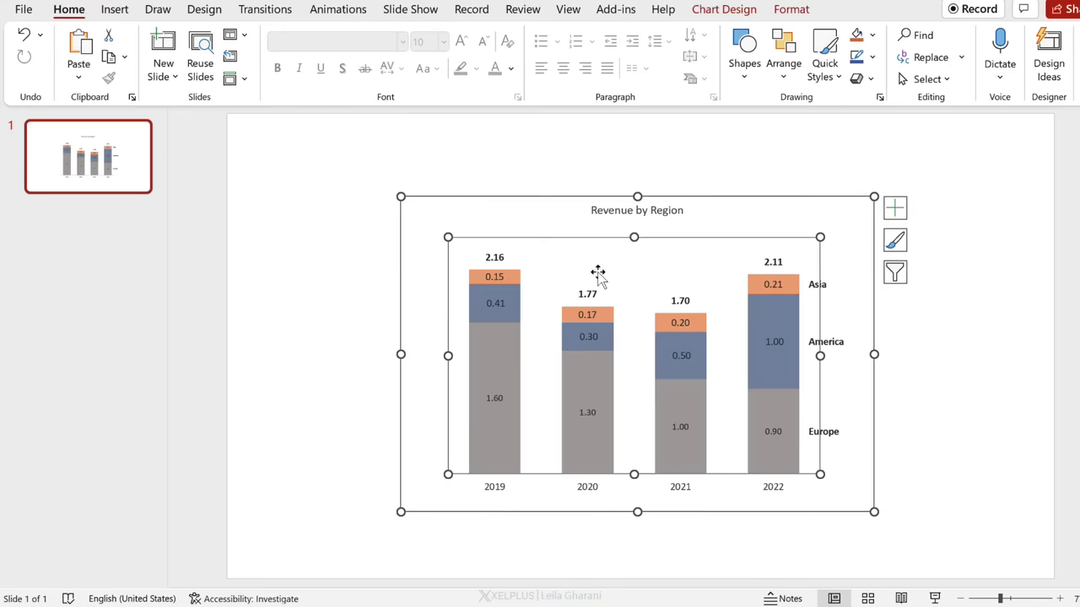
click(727, 15)
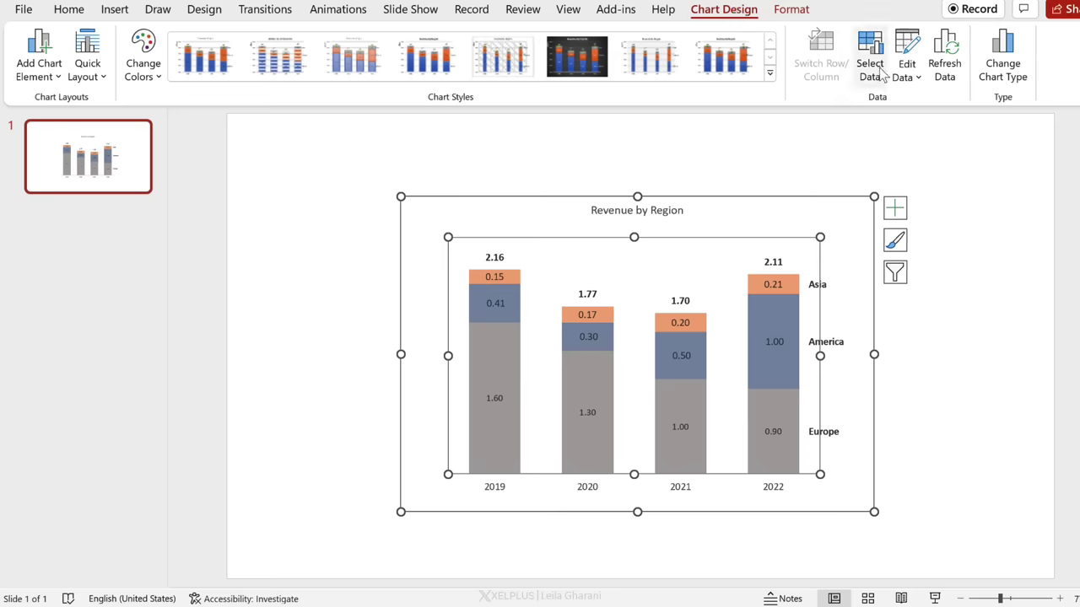
Step: Open the chart's linked data, enlarge its window, review the Other info sheet, then close it
click(903, 78)
click(915, 103)
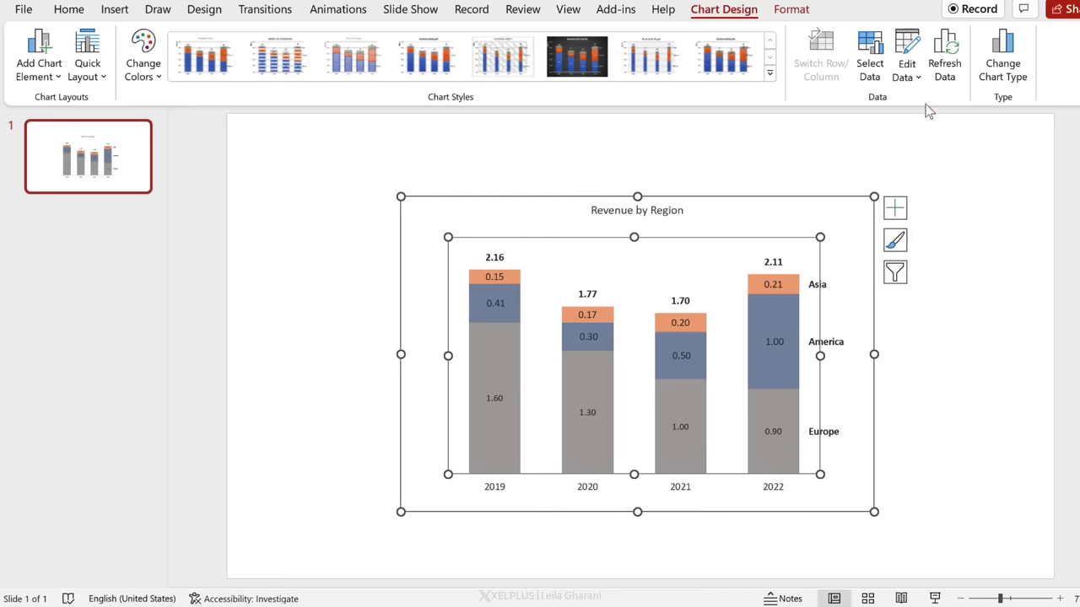
drag(762, 550, 696, 163)
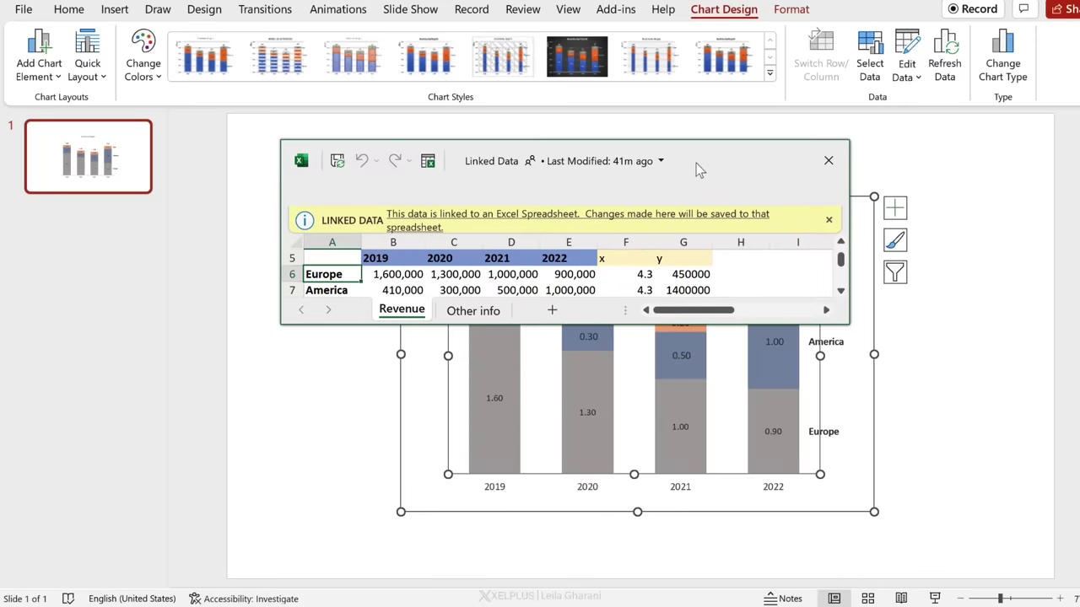
drag(845, 327, 969, 547)
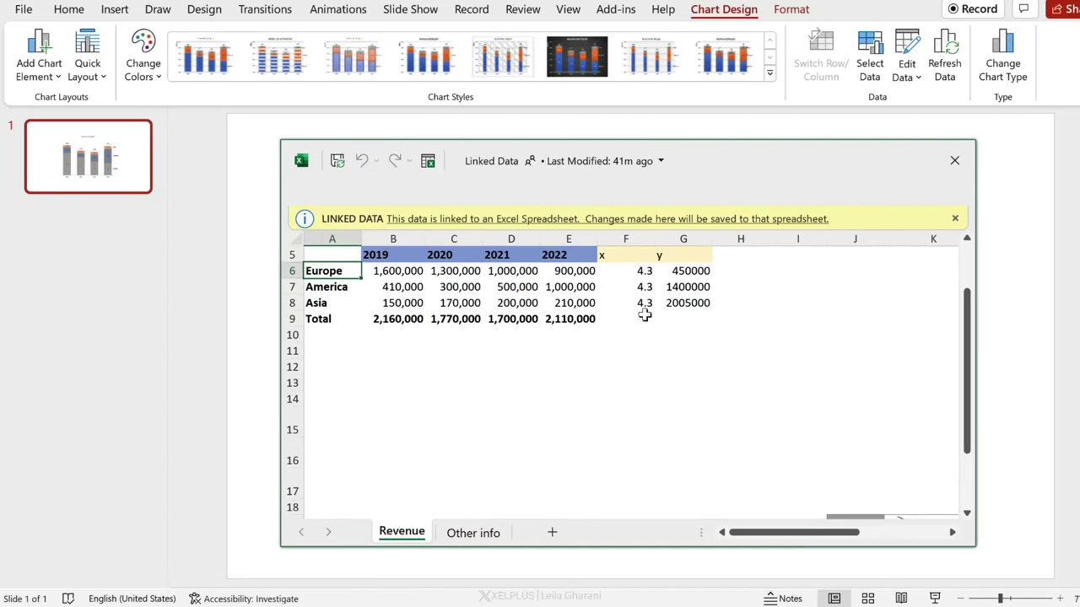
drag(793, 533, 872, 532)
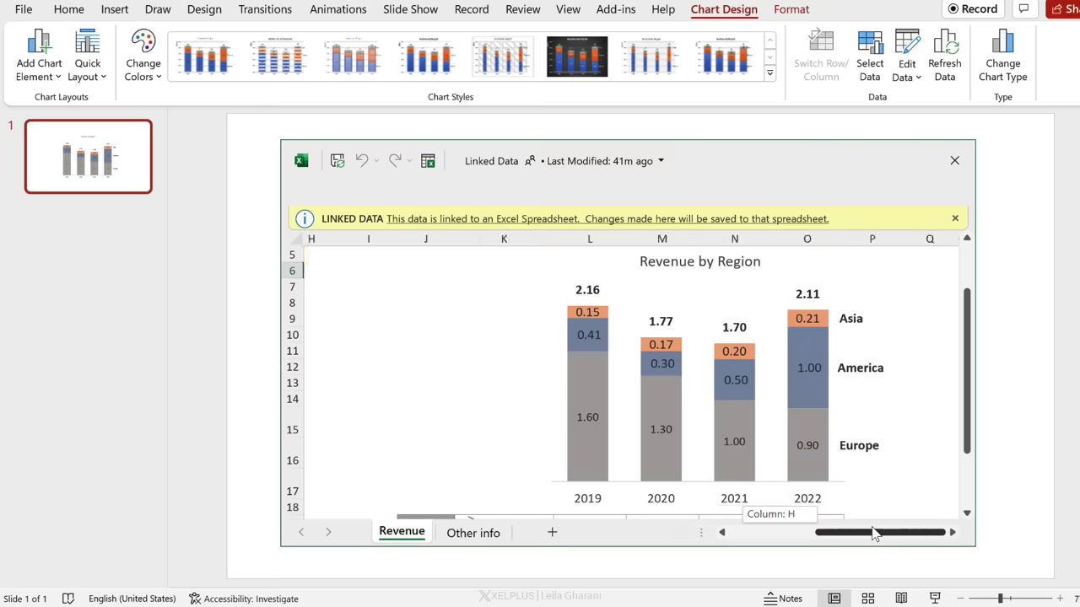
click(473, 533)
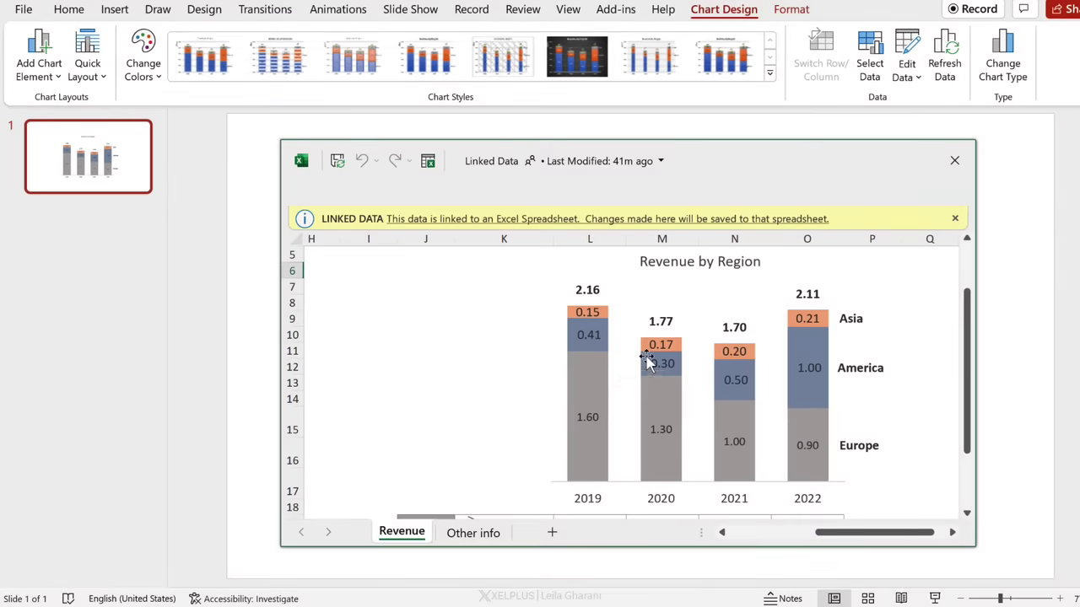
click(956, 168)
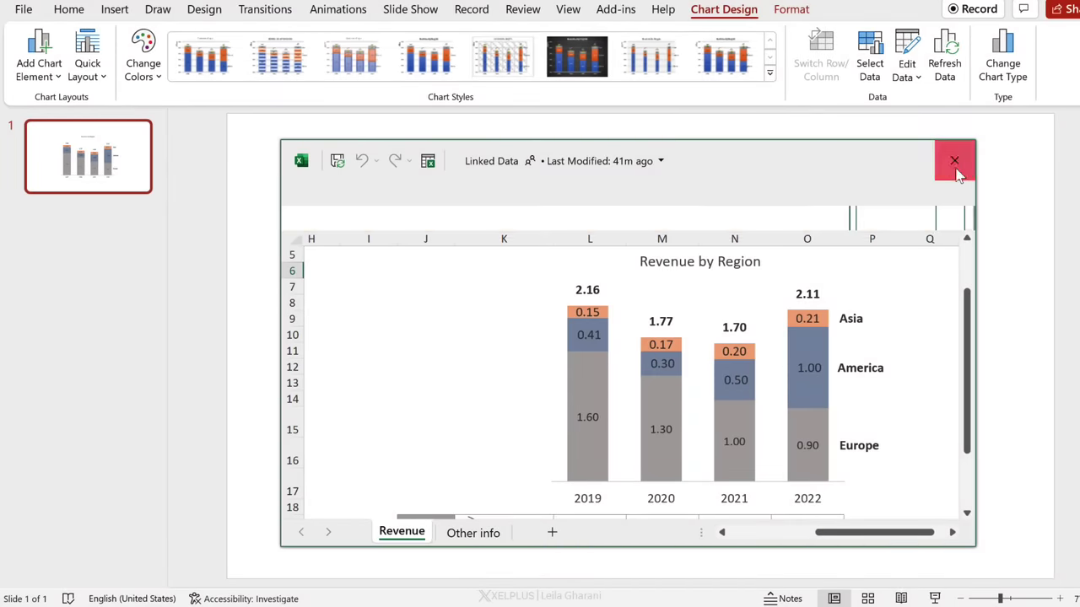
click(898, 257)
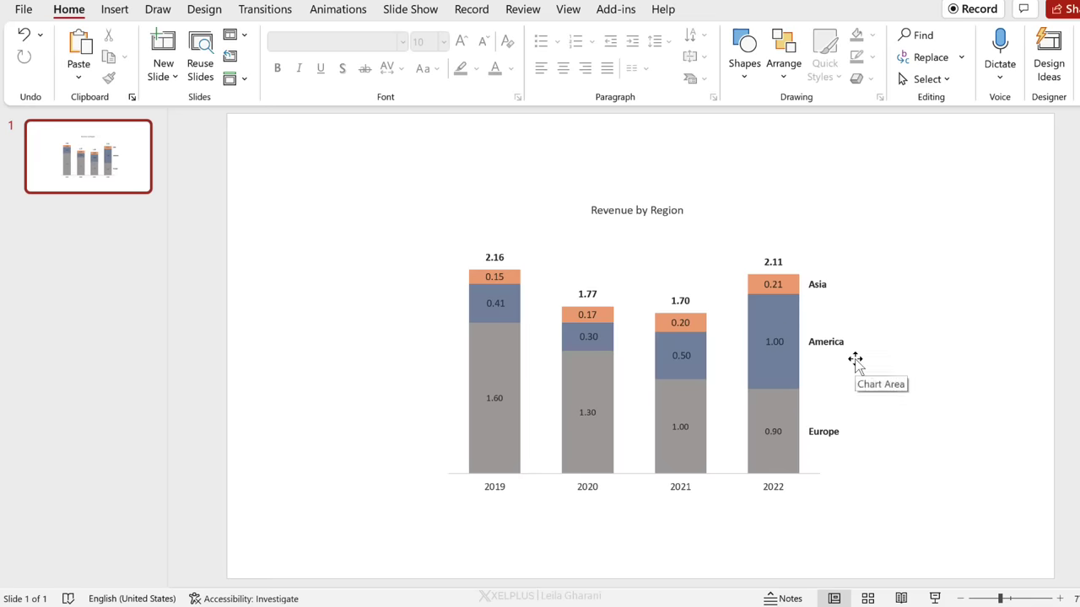
Step: Delete the pasted chart from the slide and copy the Revenue by Region chart in Excel again
click(818, 325)
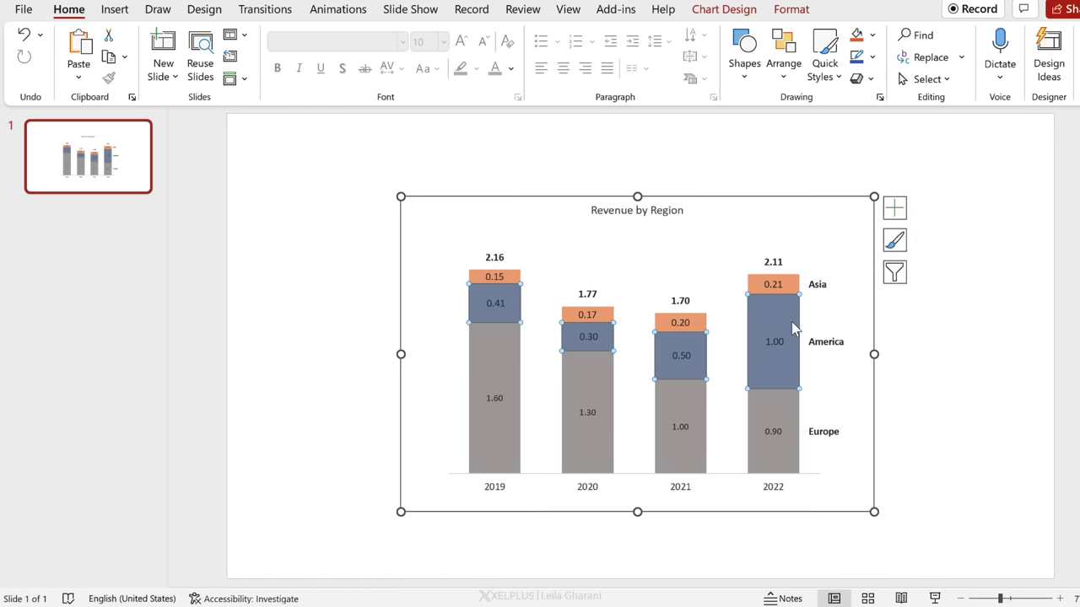
click(724, 6)
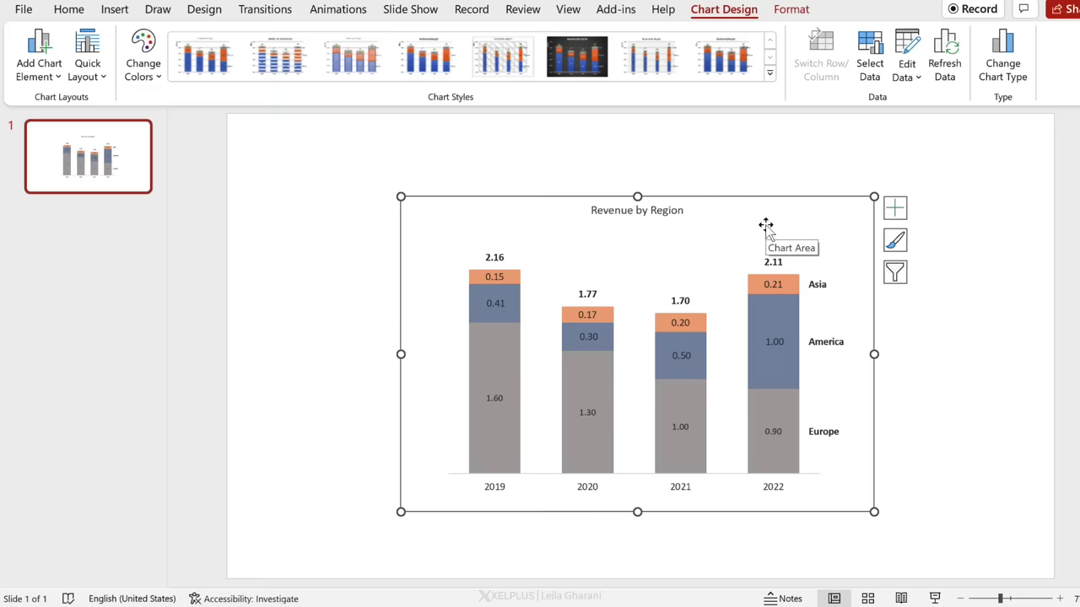
click(313, 282)
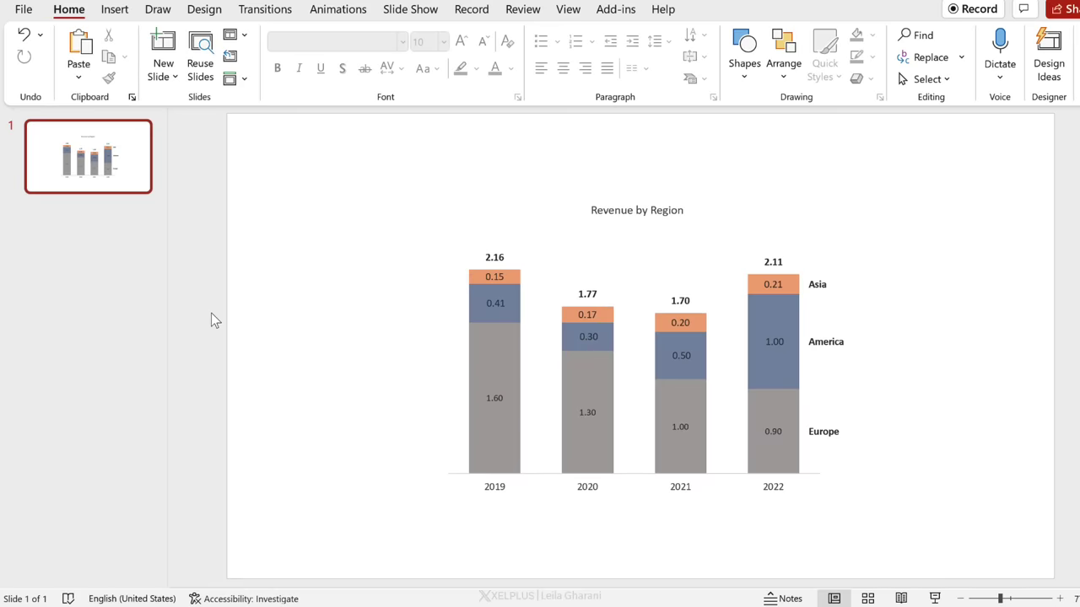
click(498, 200)
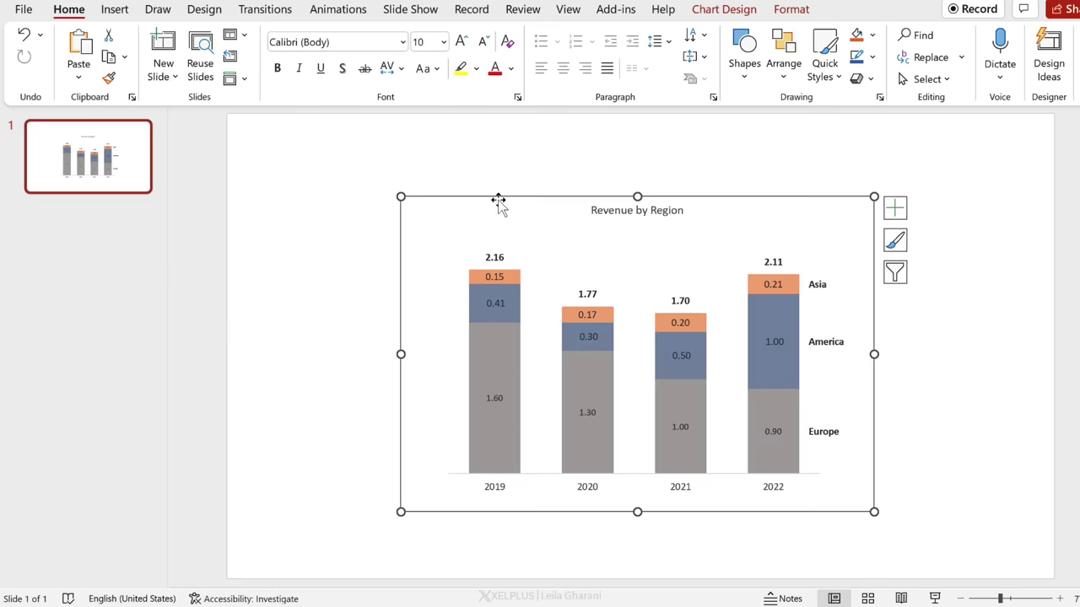
key(Delete)
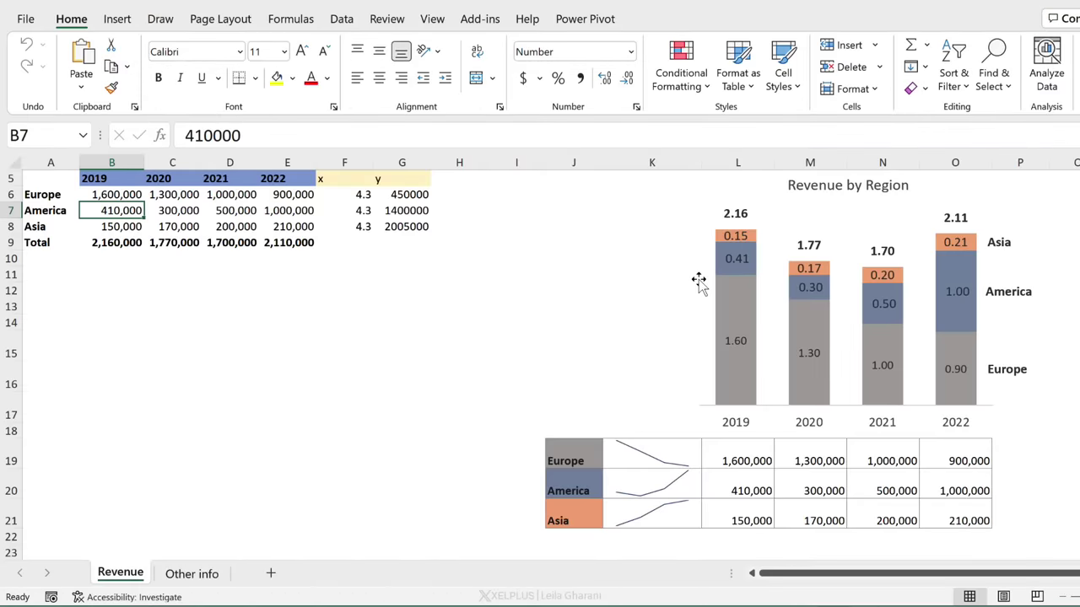
click(759, 192)
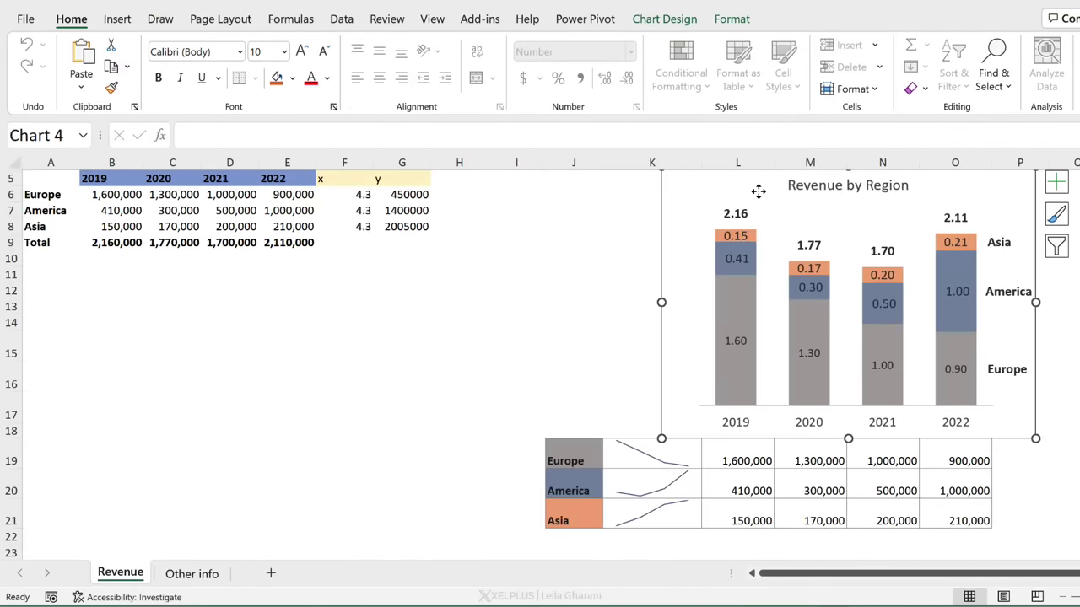
key(ctrl+c)
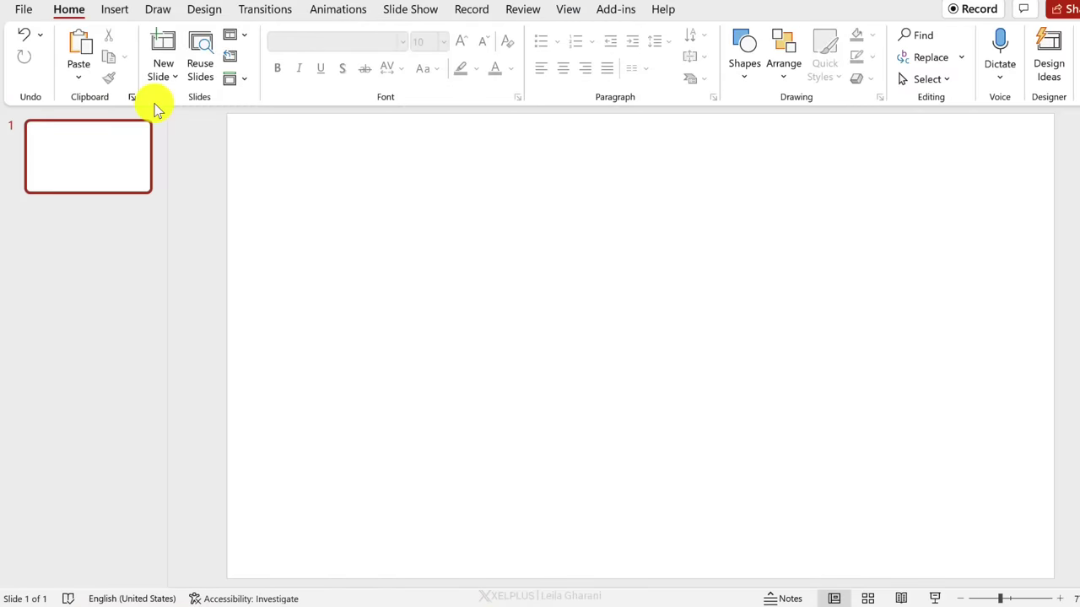
Step: Paste-link the chart as a Microsoft Excel Chart Object and enlarge it from both corners
click(80, 76)
click(121, 155)
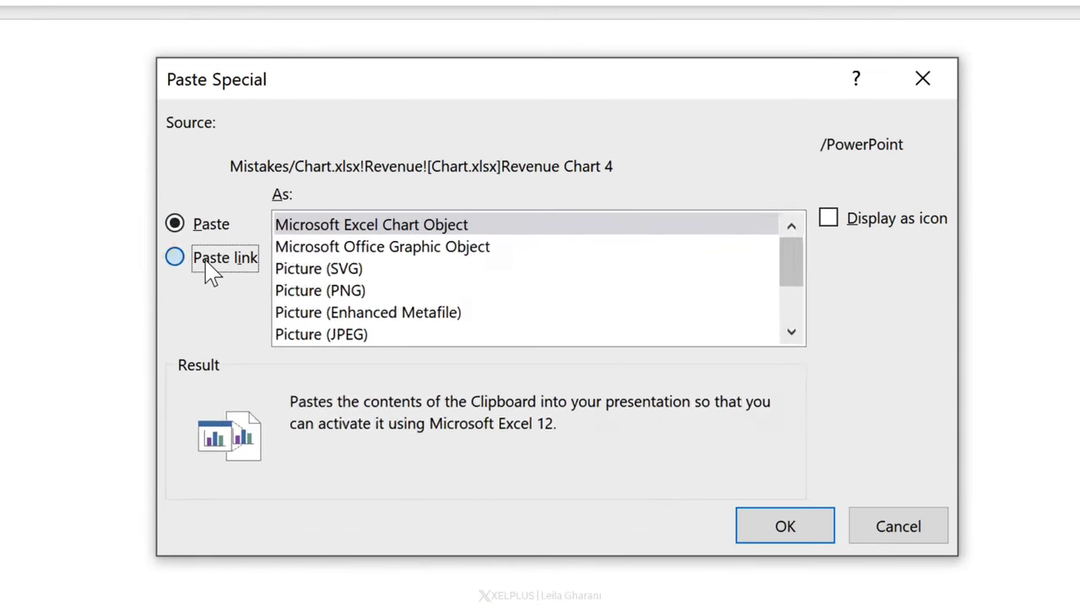
click(356, 252)
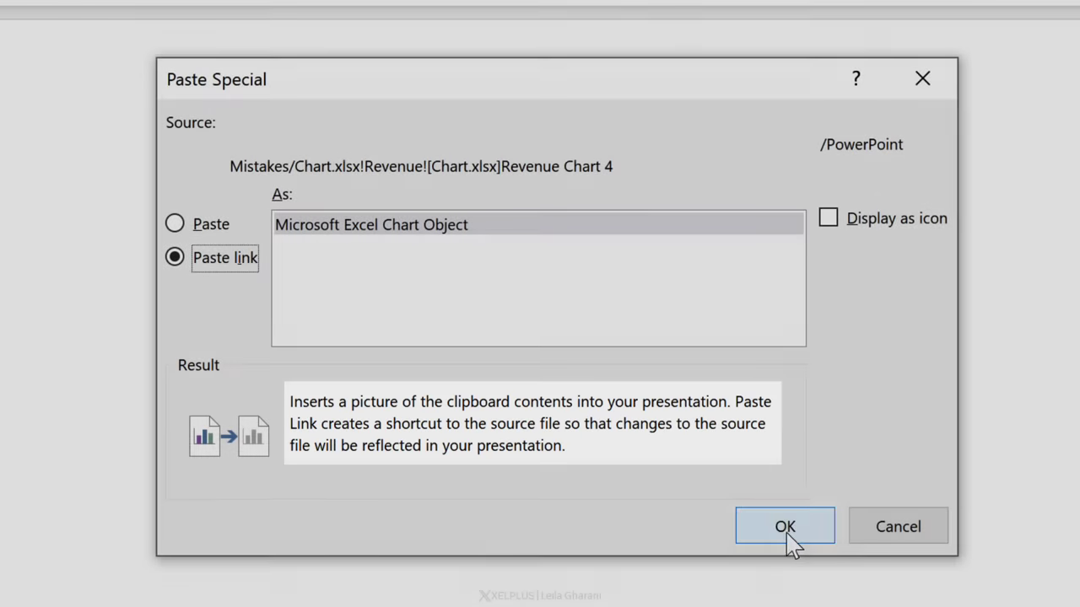
click(786, 531)
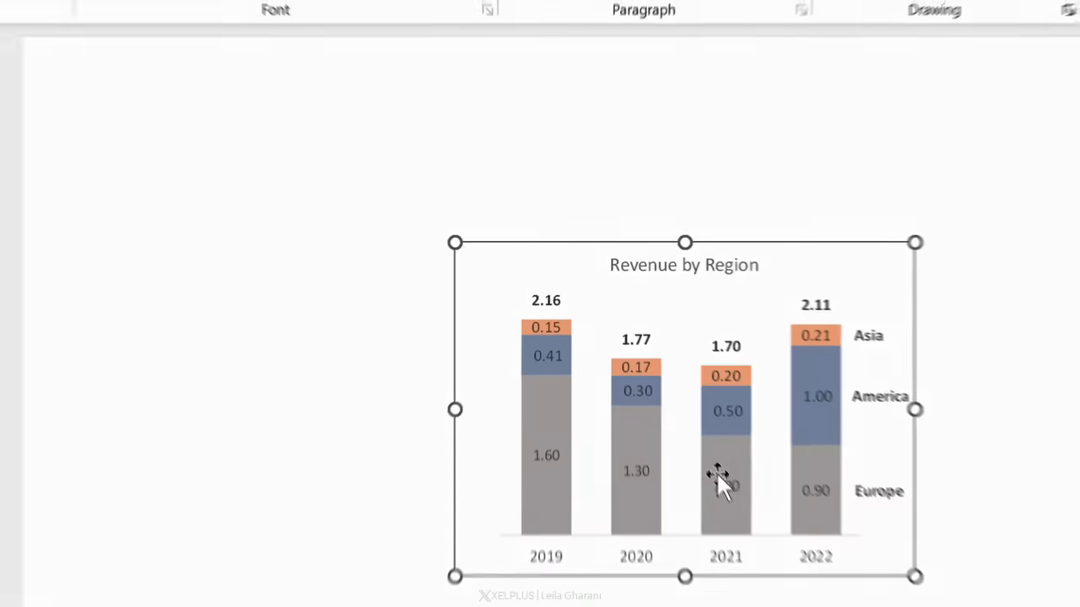
drag(497, 243, 414, 183)
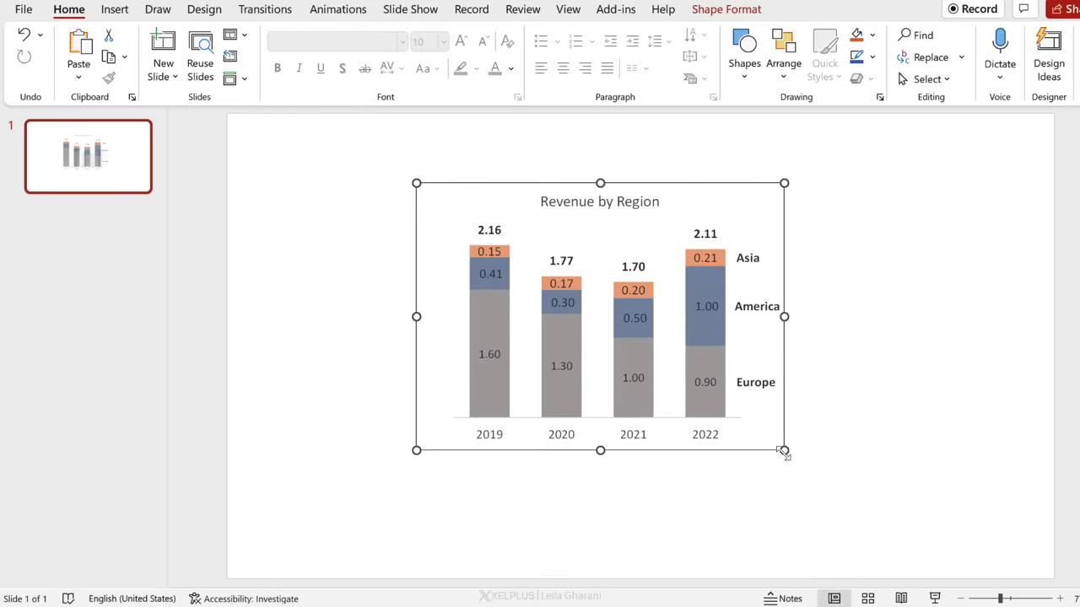
drag(784, 448, 872, 478)
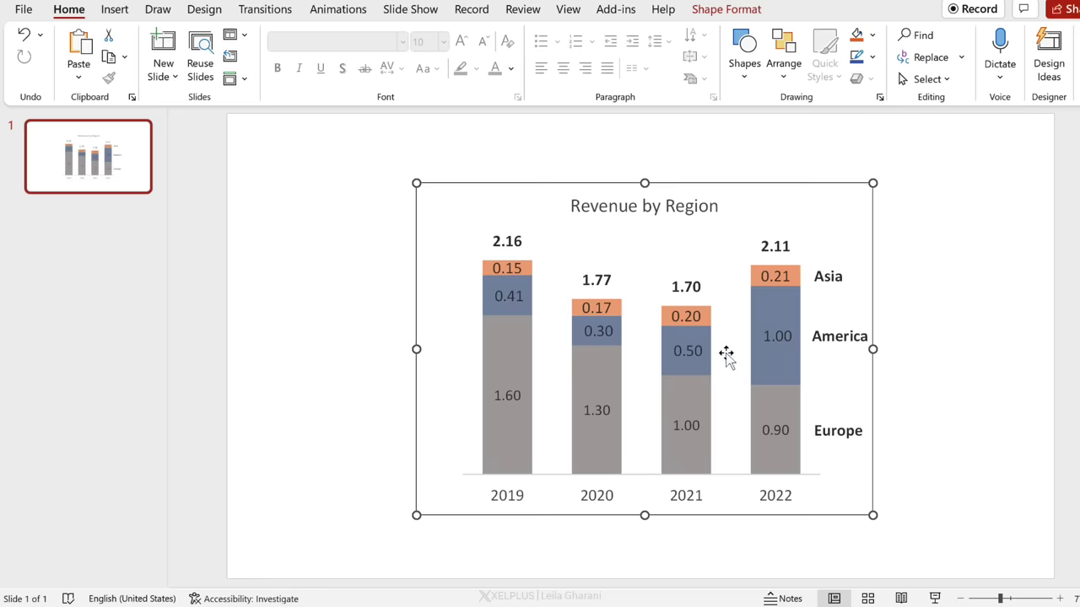
click(702, 12)
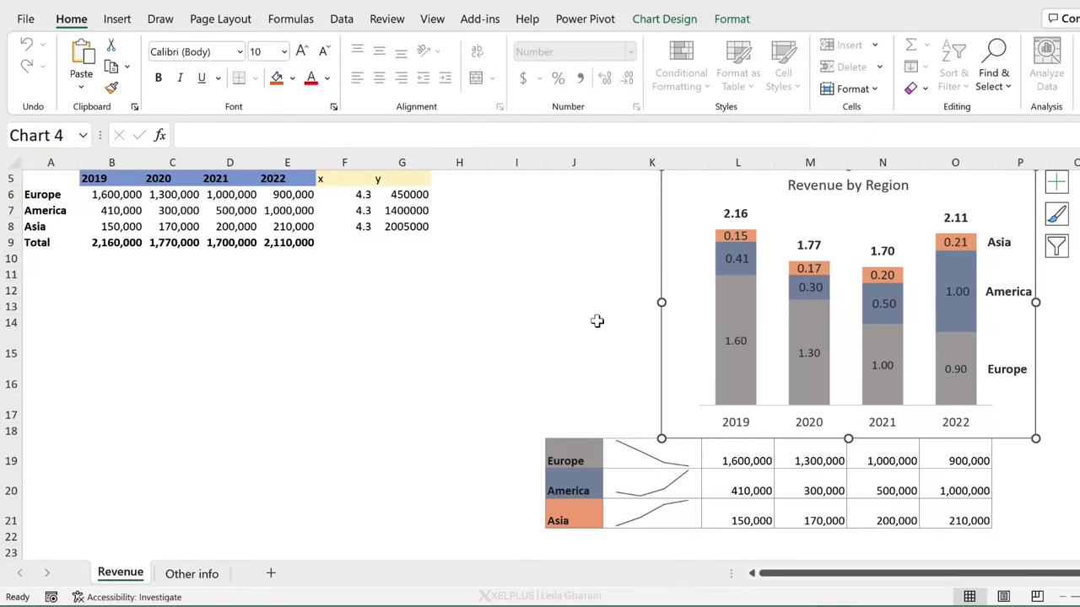
Step: Select J2:P21 in Excel and copy the chart with its sparkline table
scroll(597, 308, up, 2)
click(582, 202)
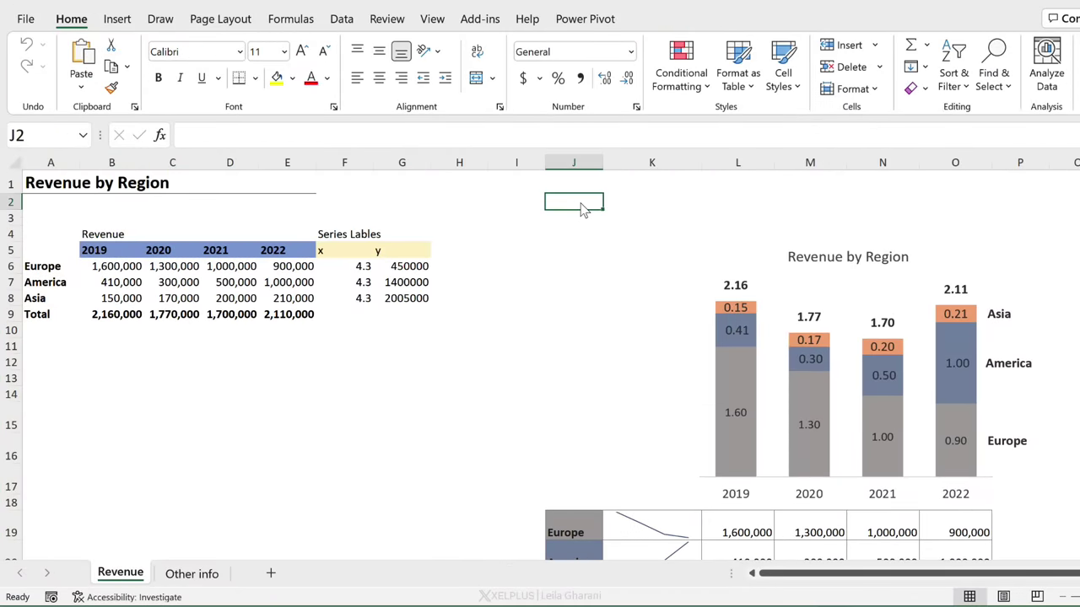
drag(582, 202, 1024, 535)
key(ctrl+c)
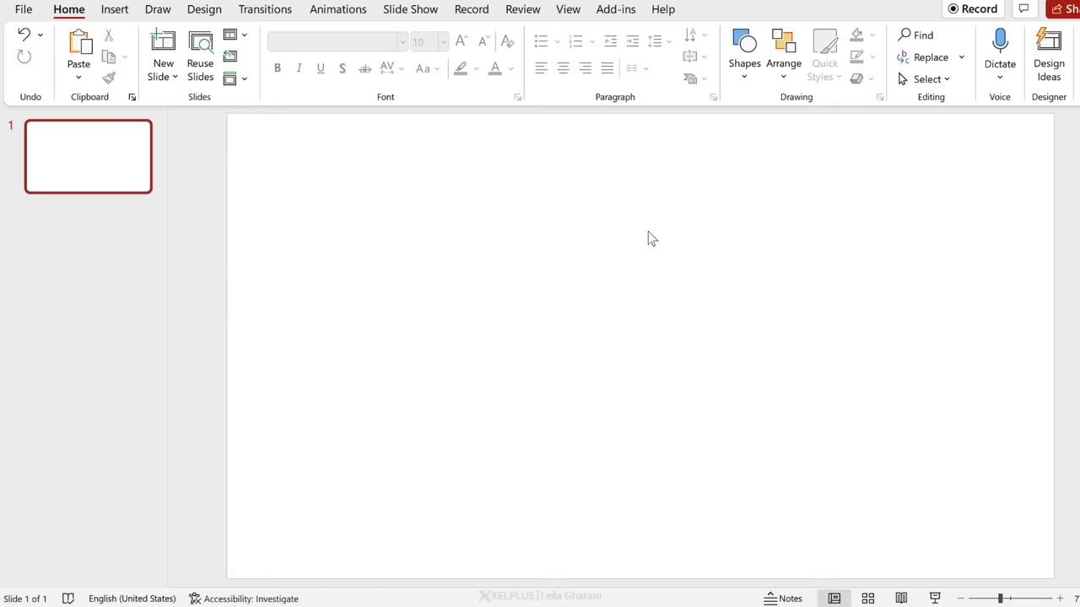
Step: Paste-link the range as a Microsoft Excel Worksheet Object and enlarge it to fill the slide
click(78, 77)
click(122, 154)
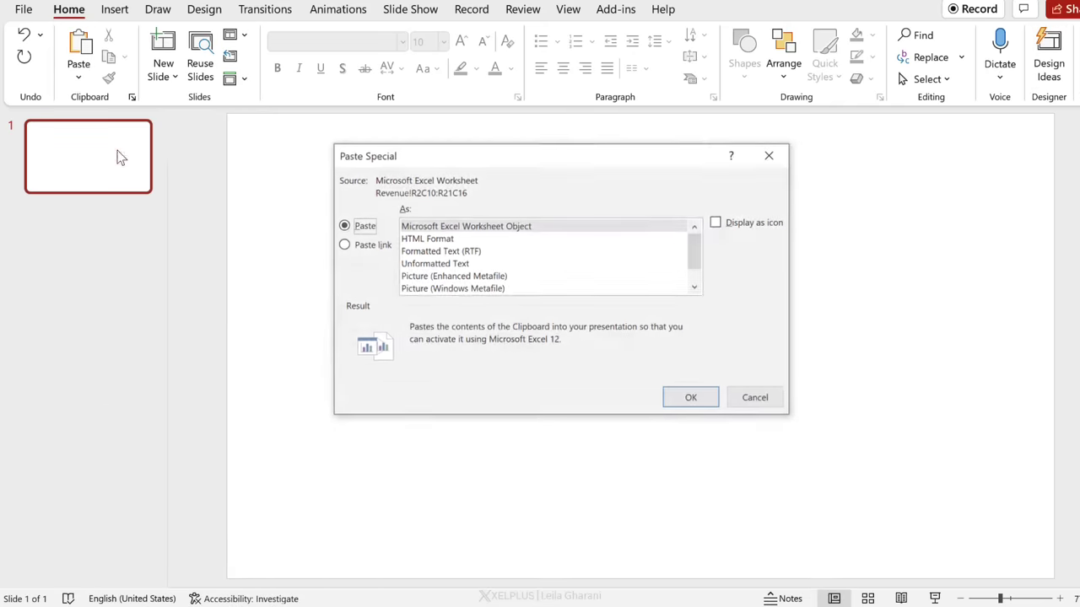
click(370, 246)
click(689, 412)
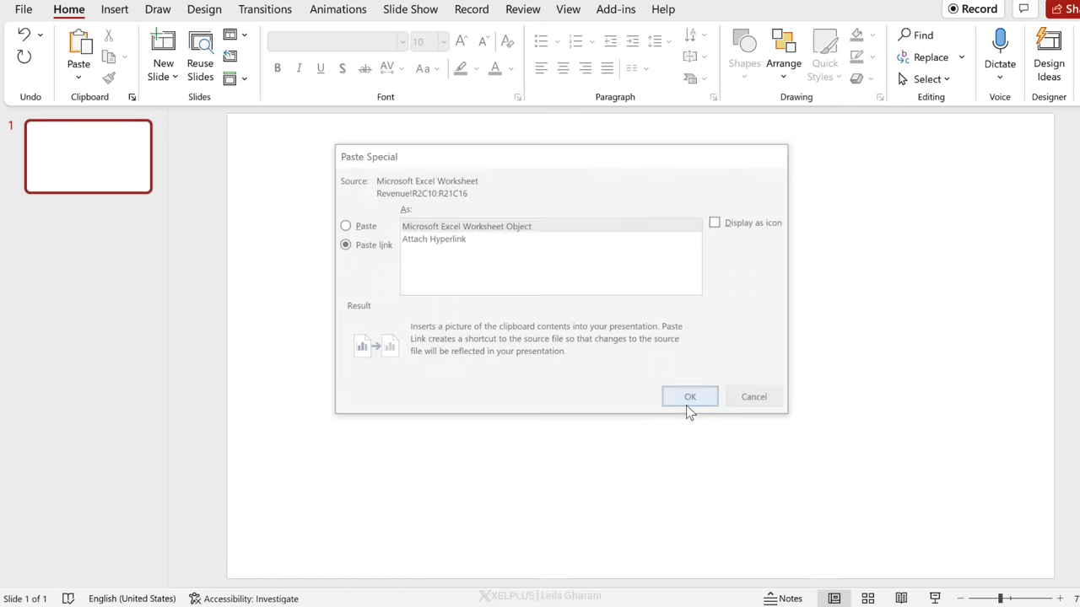
drag(448, 191, 422, 169)
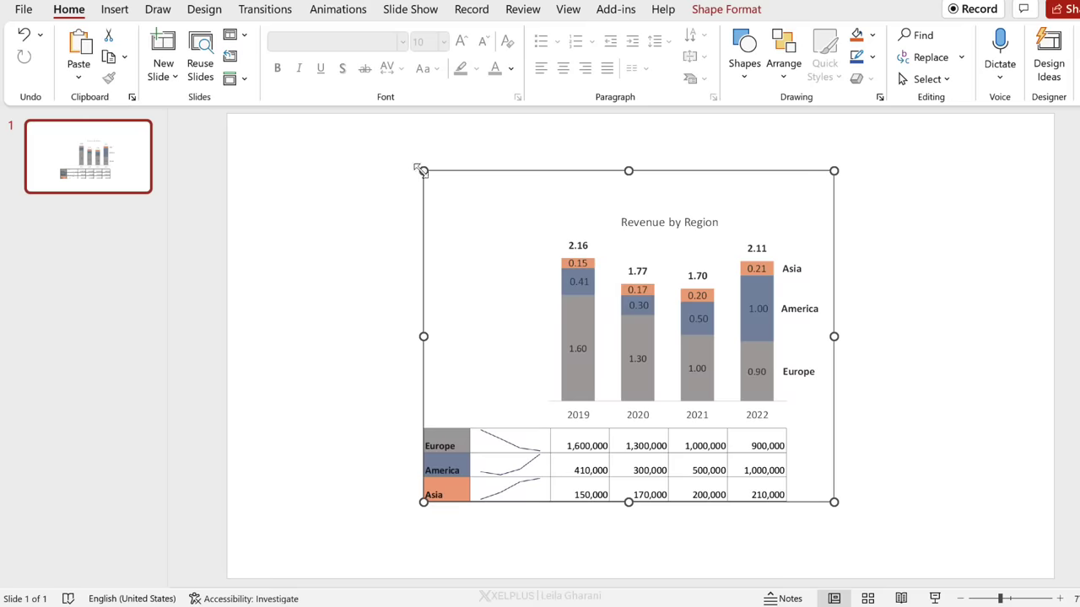
drag(834, 500, 908, 559)
drag(422, 169, 407, 157)
click(354, 275)
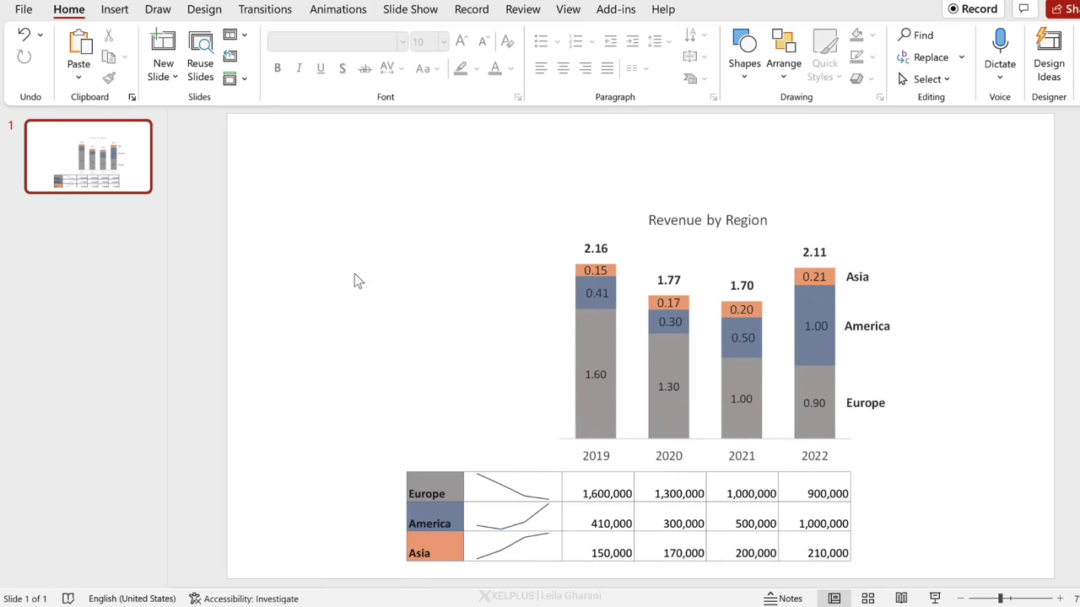
Step: Cancel the pending copy and change Europe's 2019 revenue in B6 from 1600000 to 1500000
key(alt+Tab)
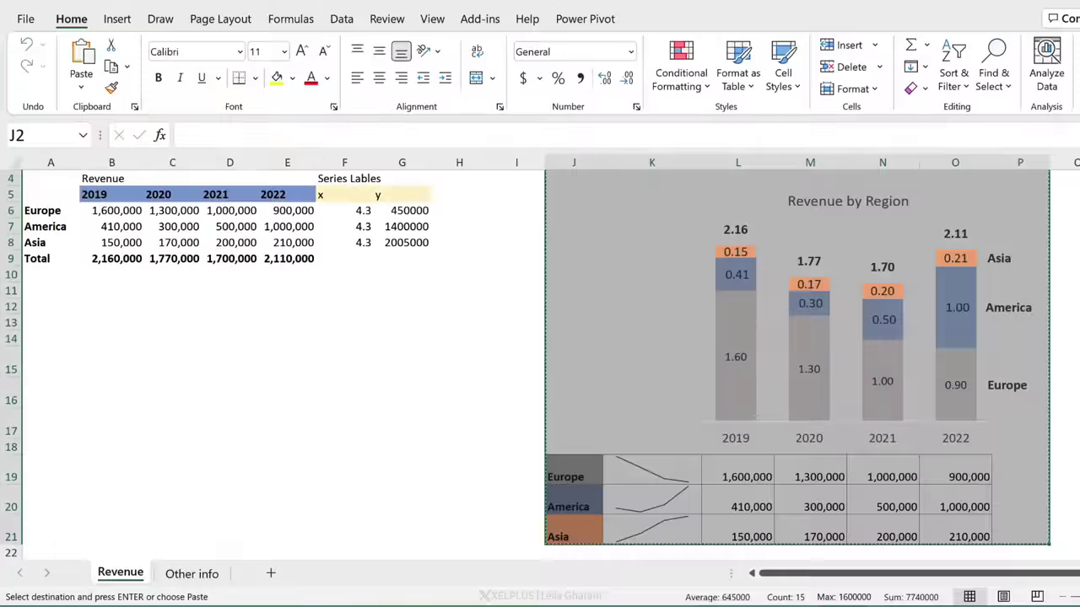
click(340, 422)
key(Escape)
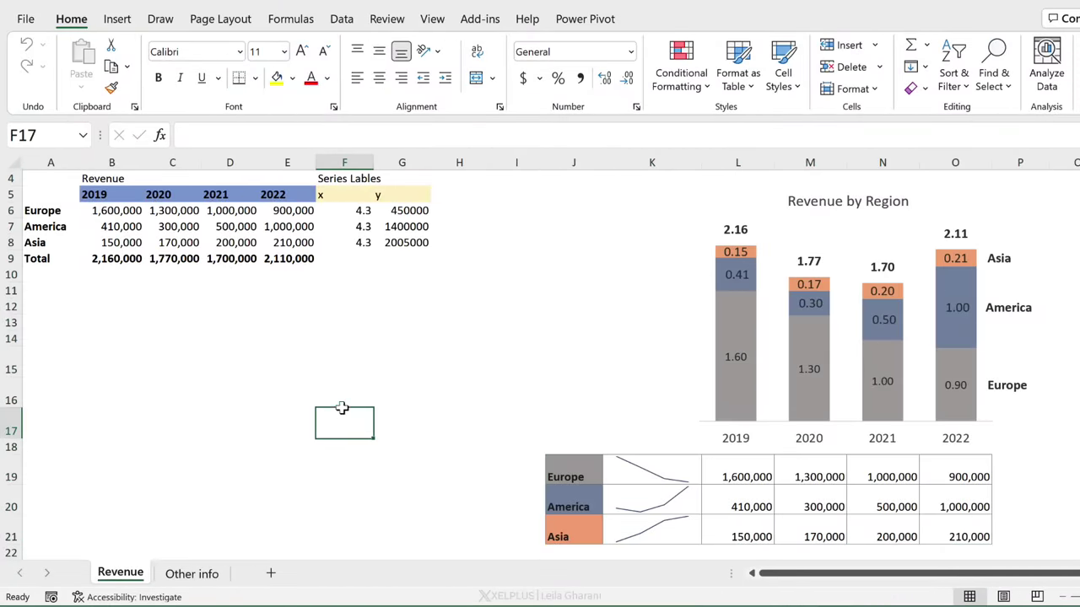
click(126, 211)
click(195, 138)
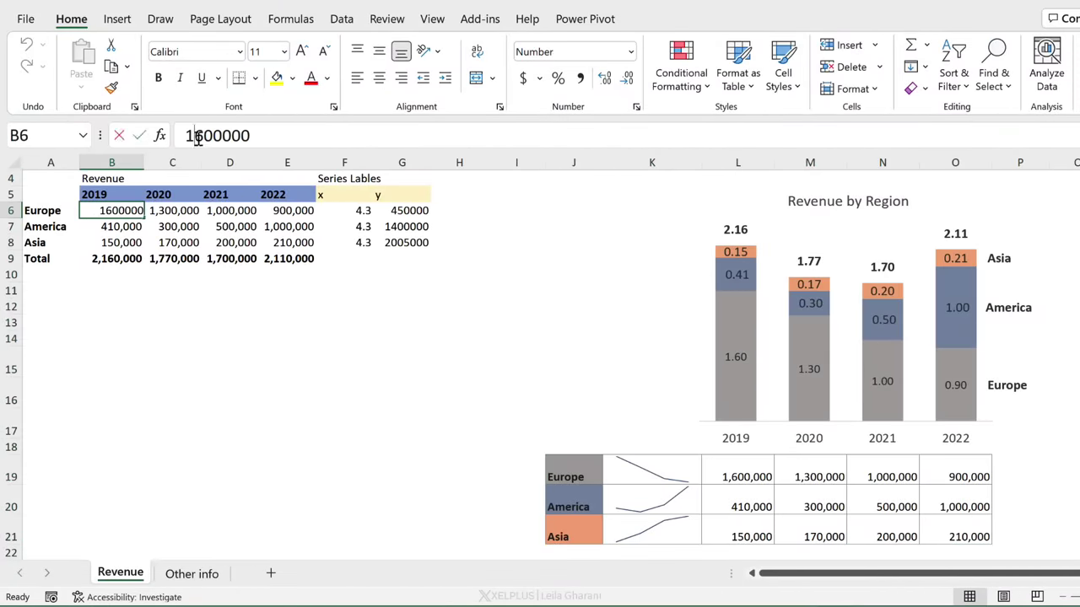
key(Delete)
text(5)
key(Return)
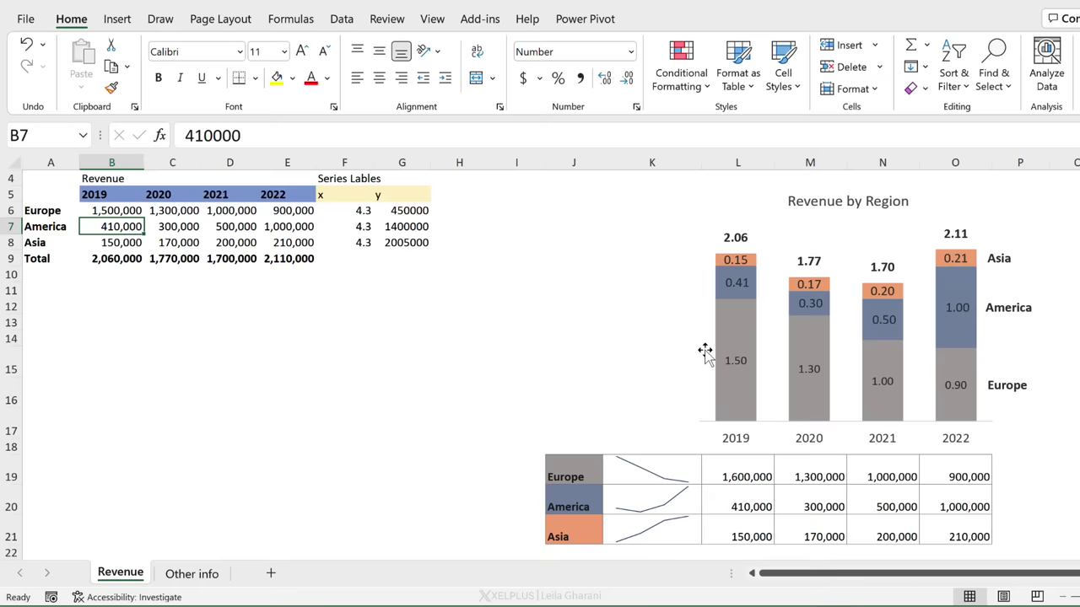
Step: Enter the formula =B6 in cell L19 of the sparkline table
click(742, 474)
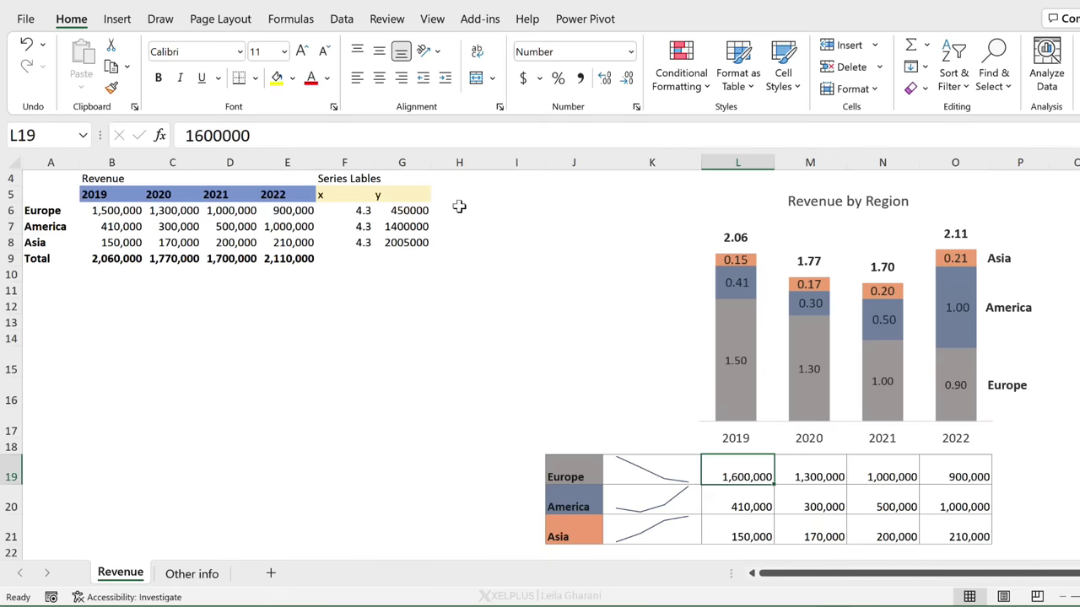
text(=)
click(112, 210)
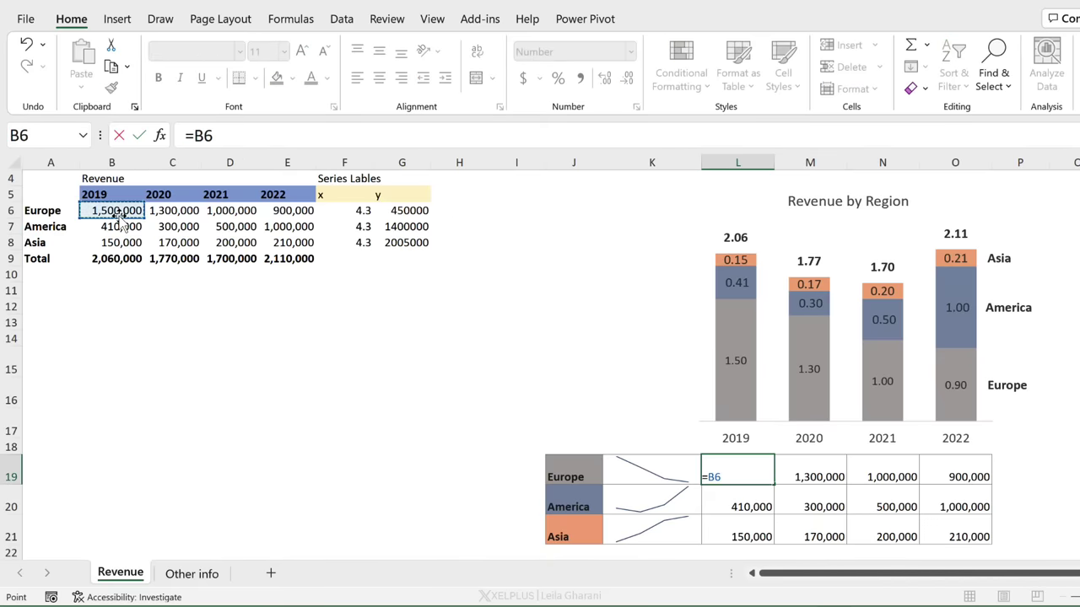
key(Return)
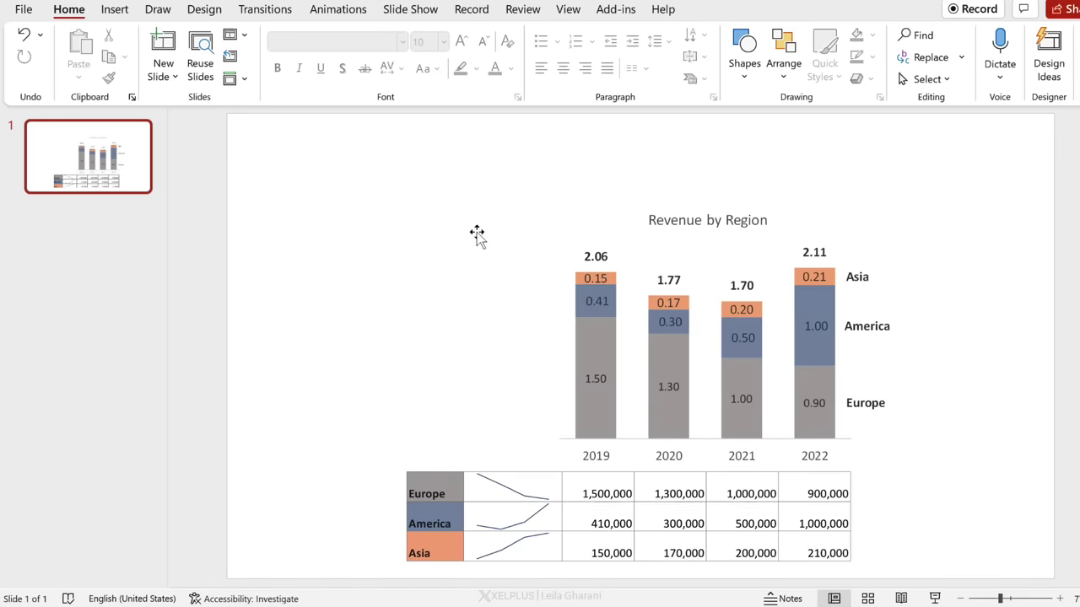
click(26, 10)
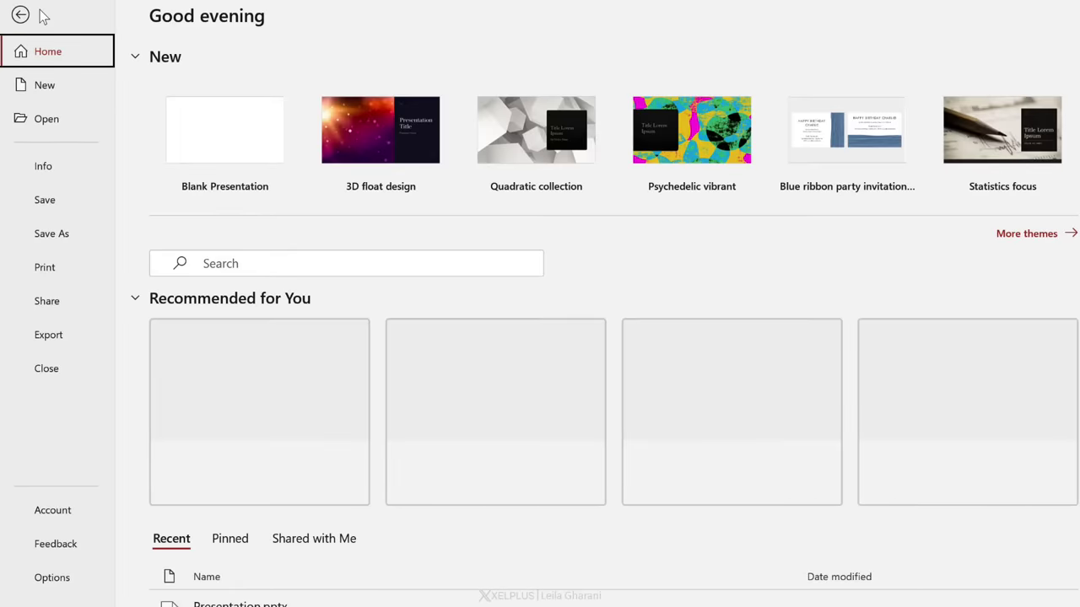
click(41, 165)
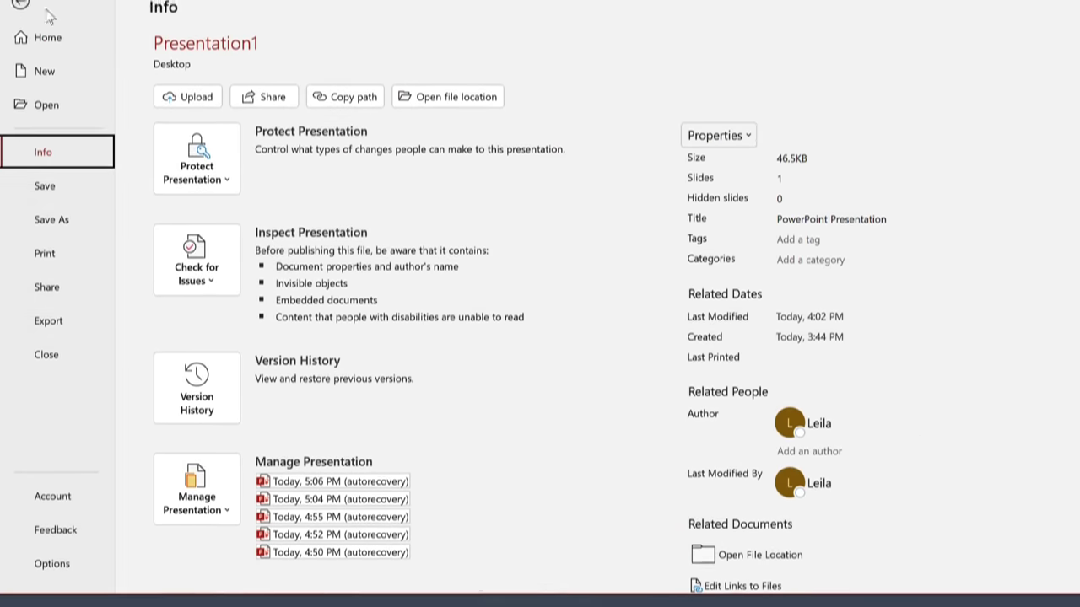
click(23, 30)
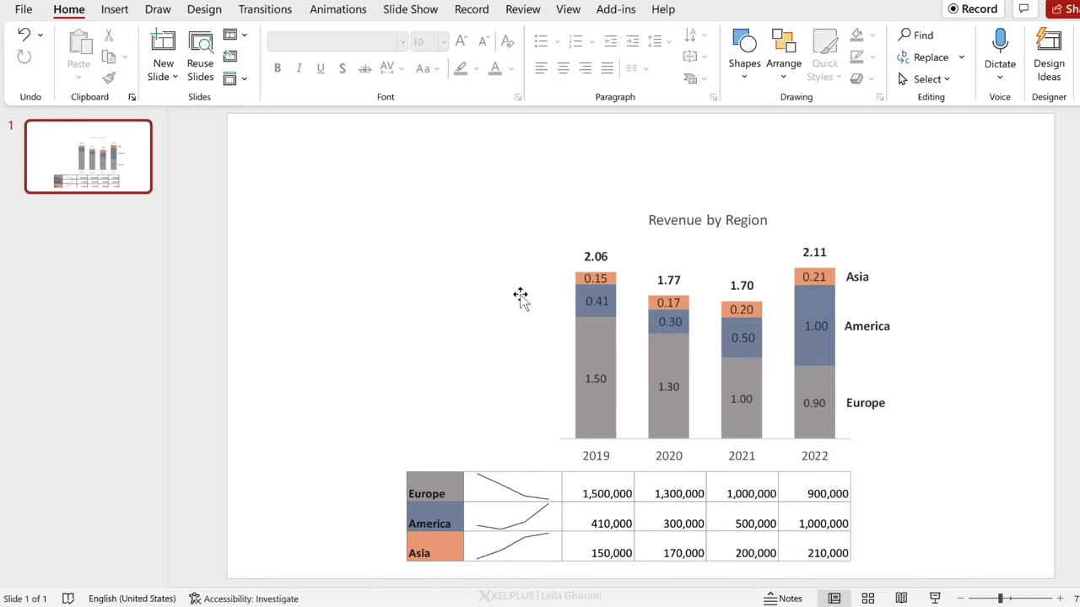
Step: Switch to Excel and back, then delete the linked chart-and-table worksheet object from the slide
key(alt+Tab)
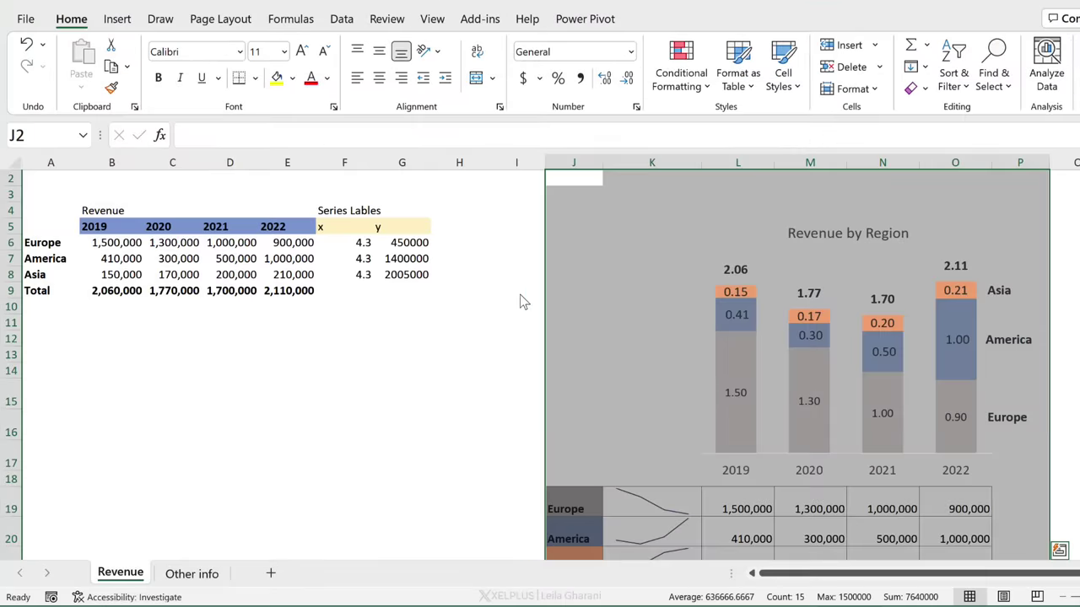
click(468, 354)
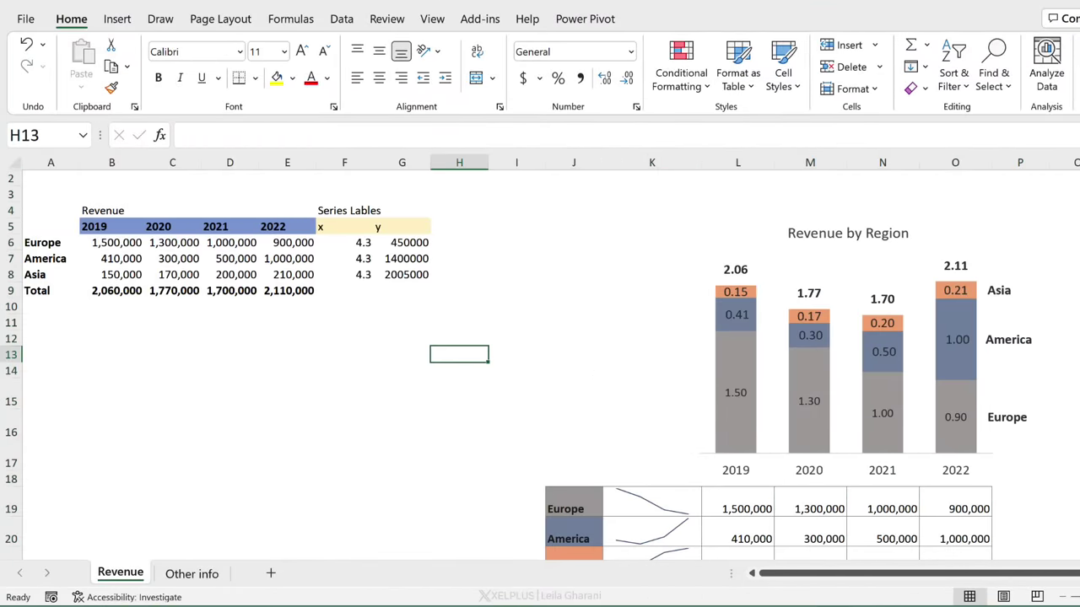
key(alt+Tab)
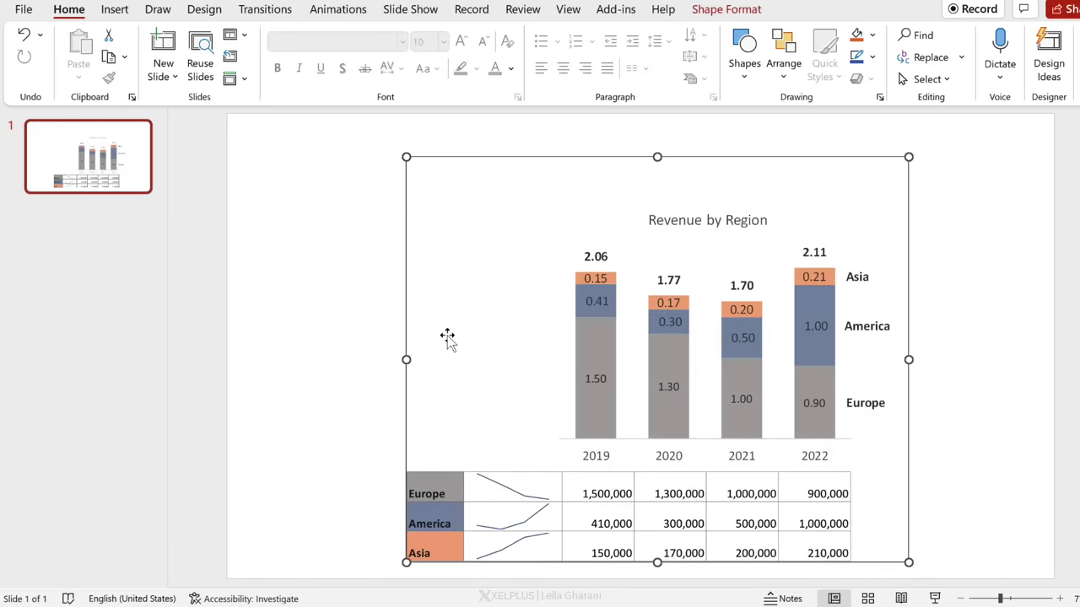
click(335, 365)
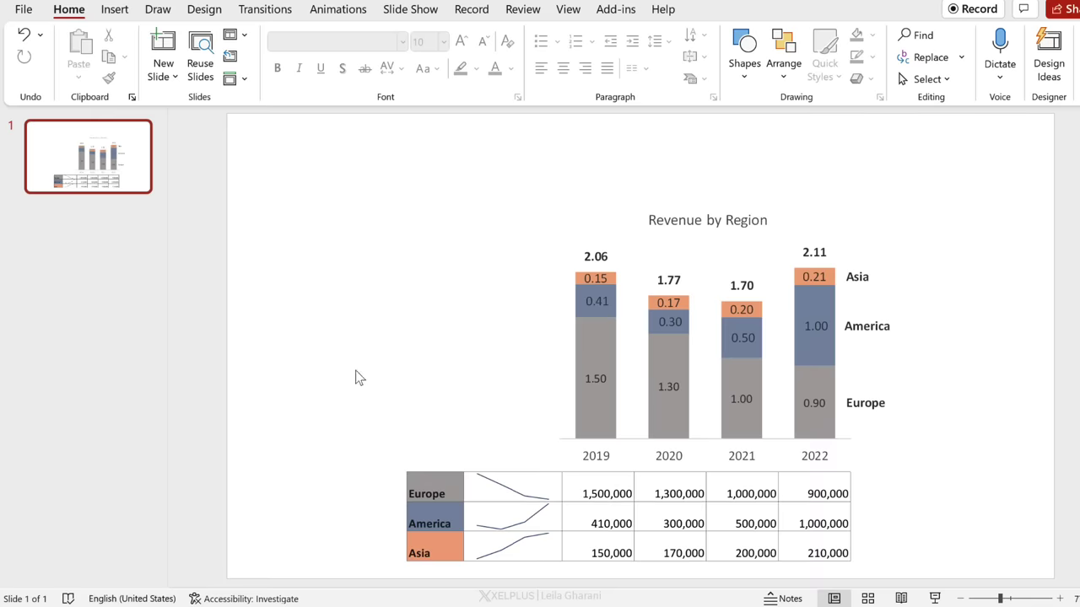
click(471, 324)
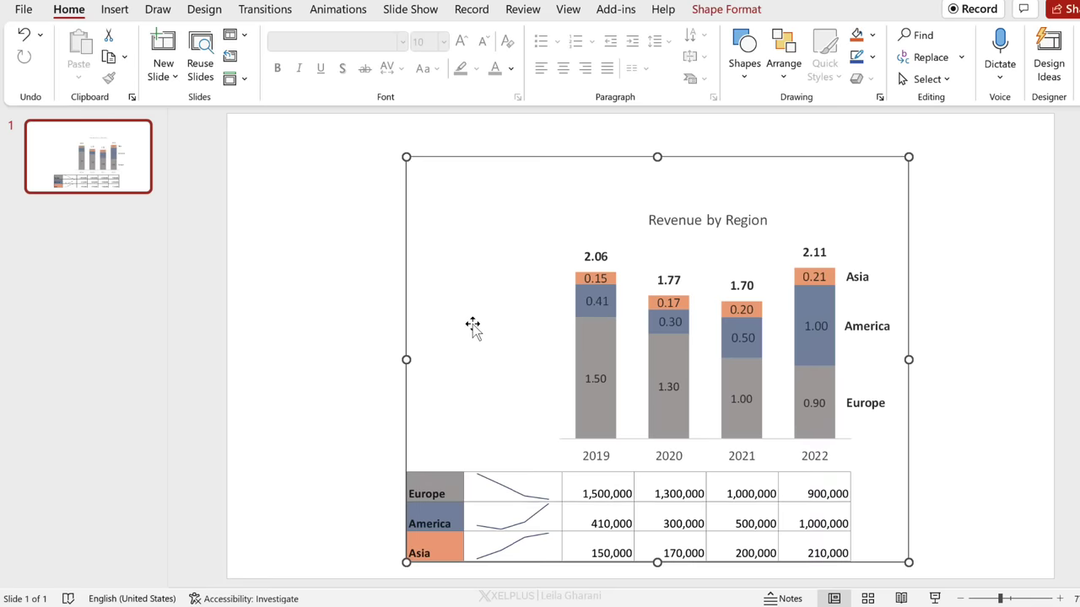
key(Delete)
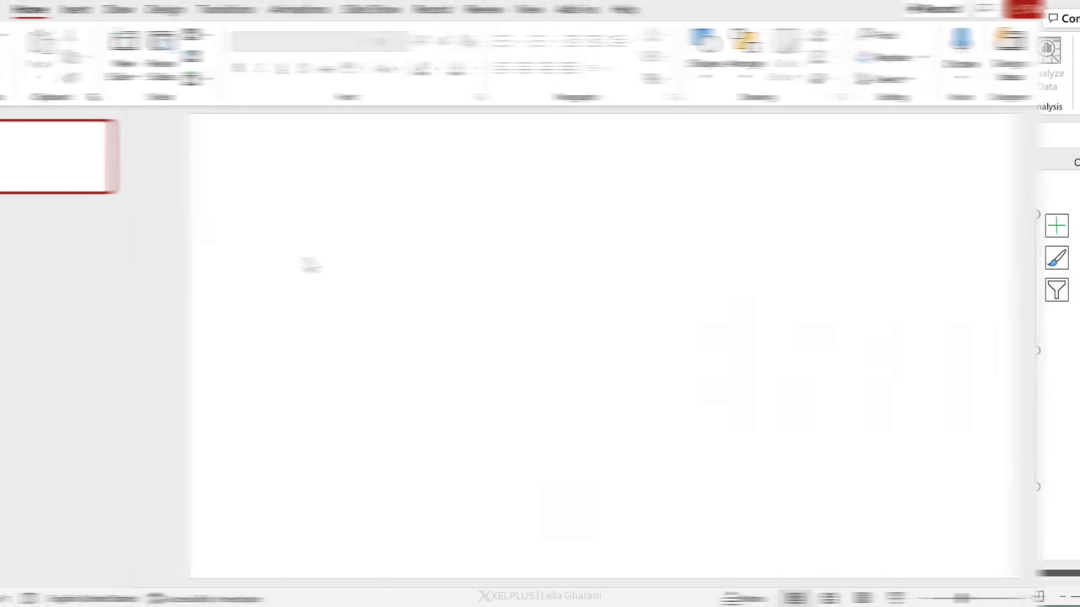
Step: Copy the Revenue by Region chart, paste it into the slide as a picture, then open Paste Special
key(ctrl+c)
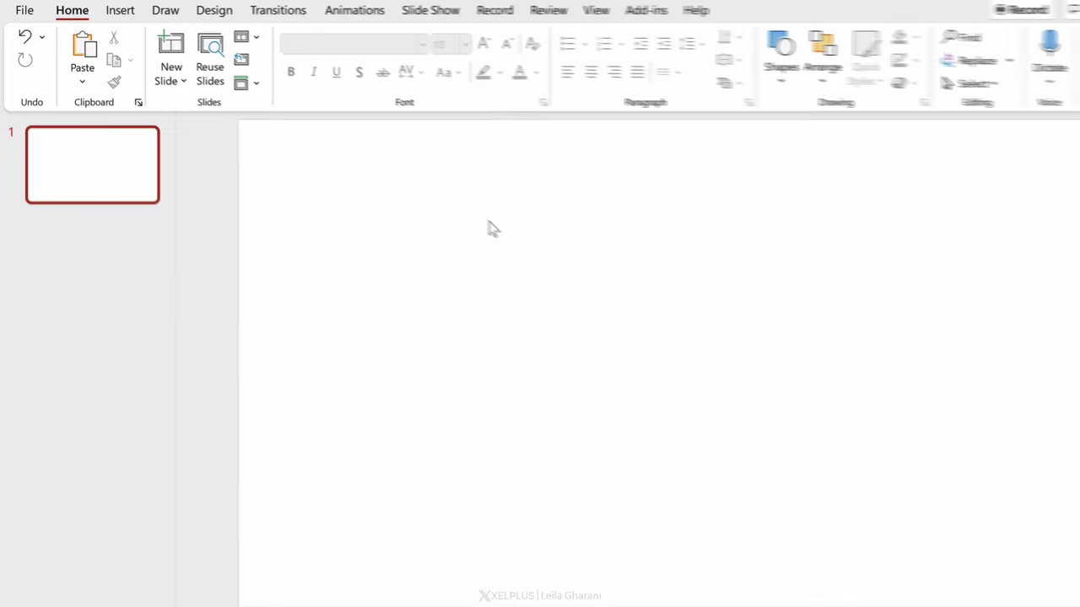
click(82, 86)
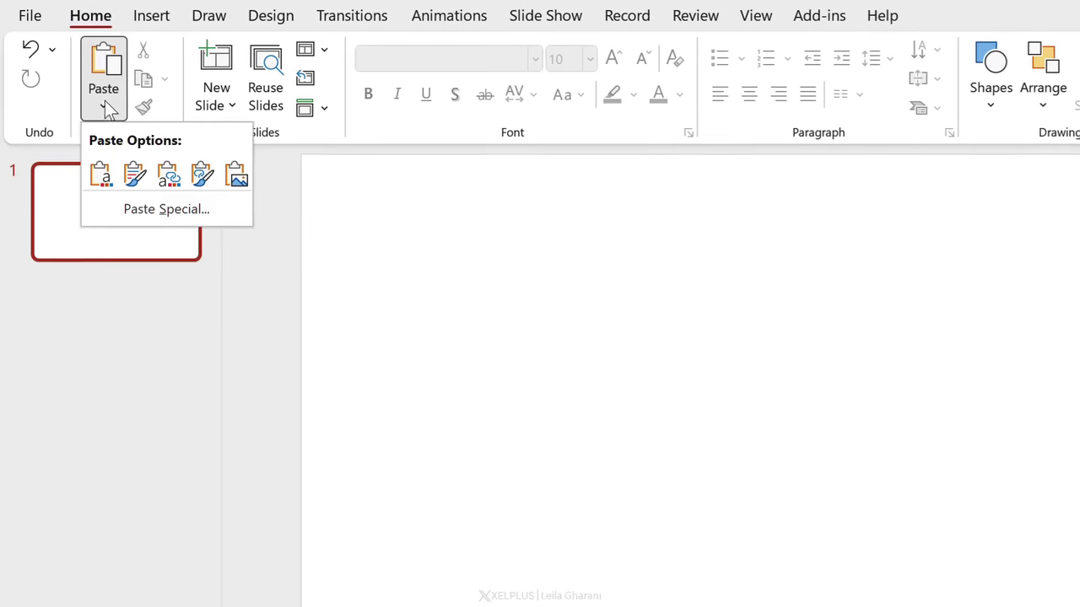
click(234, 175)
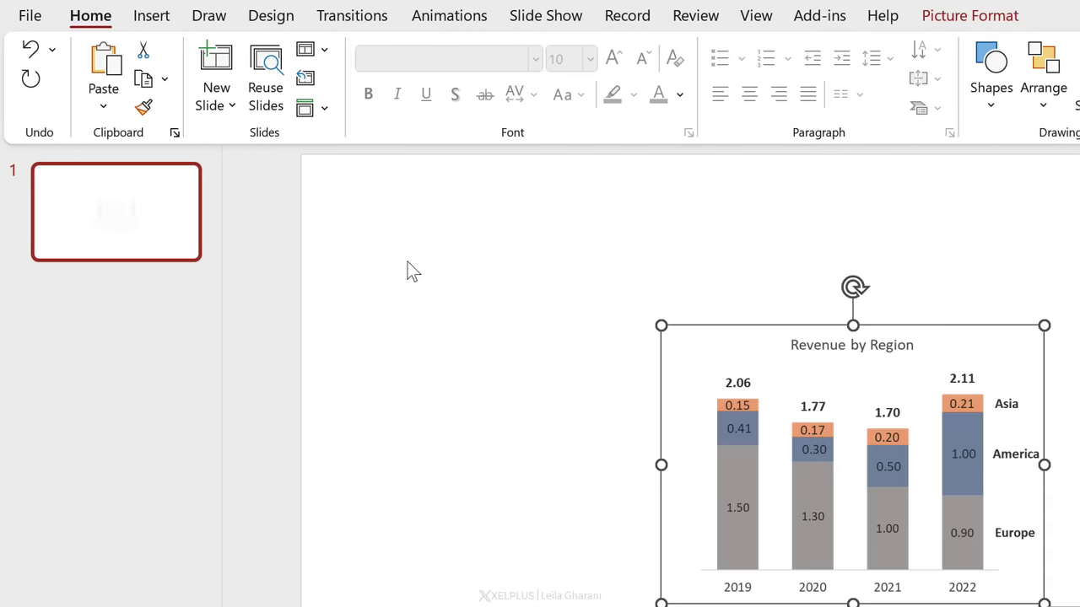
click(510, 420)
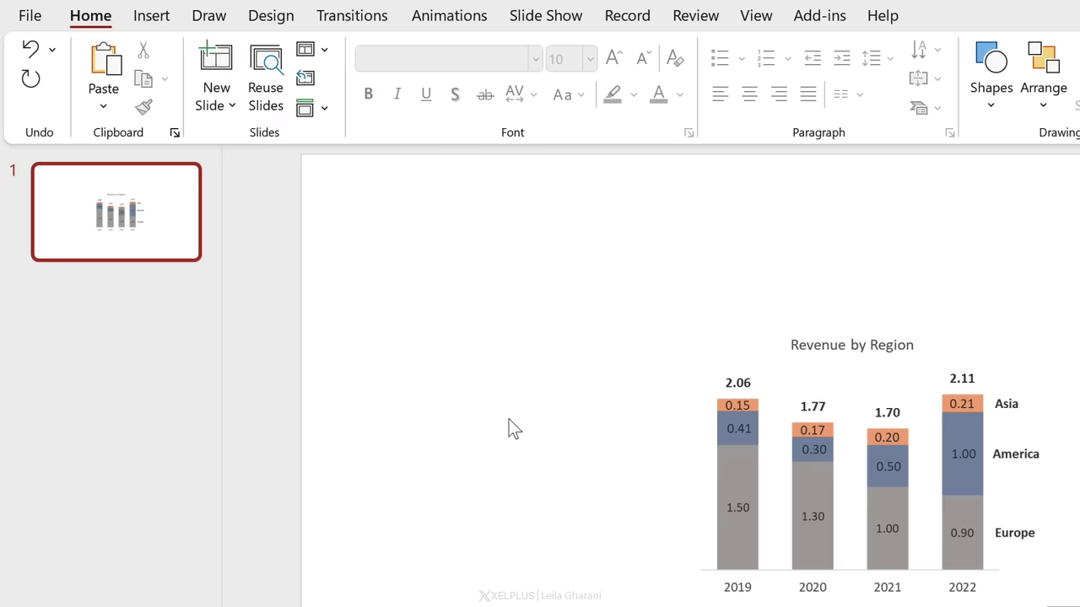
click(109, 99)
click(186, 211)
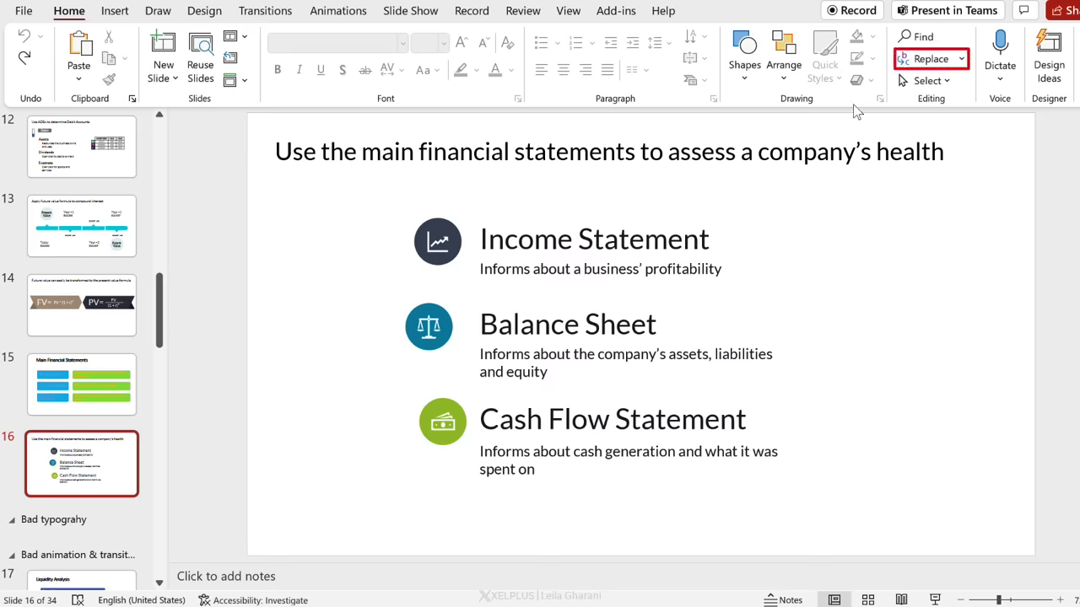
Step: Use Replace Fonts to swap (All Fonts) for Lato across the whole presentation
click(961, 62)
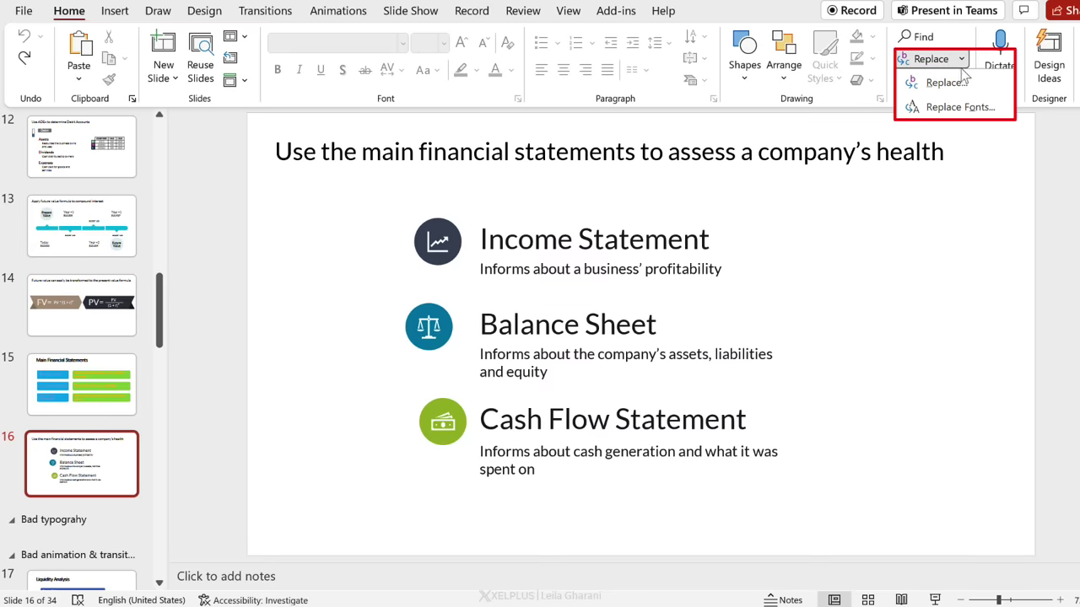
click(974, 110)
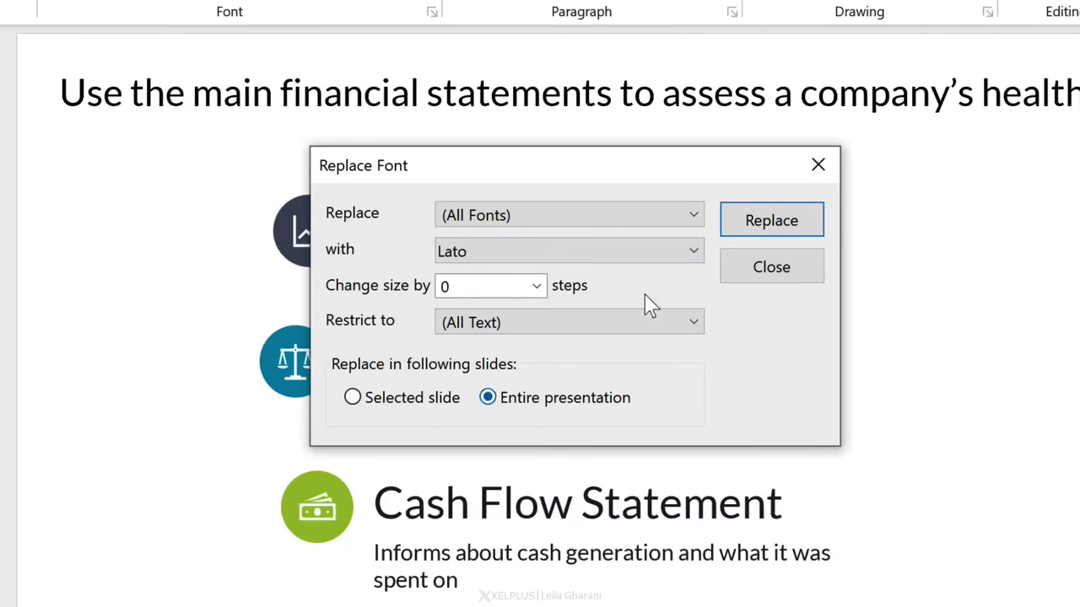
click(691, 219)
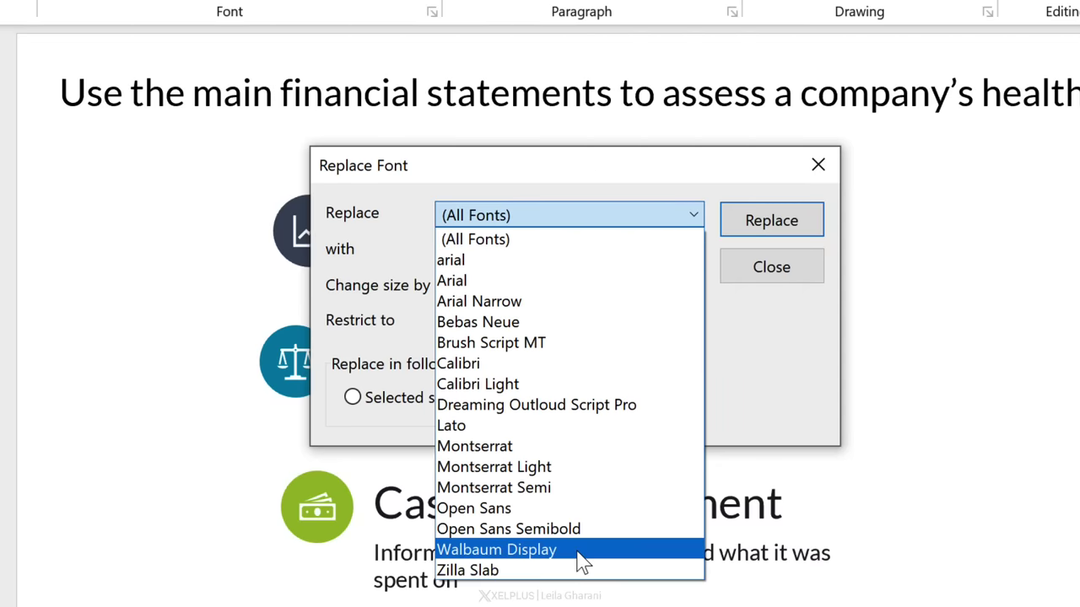
click(559, 303)
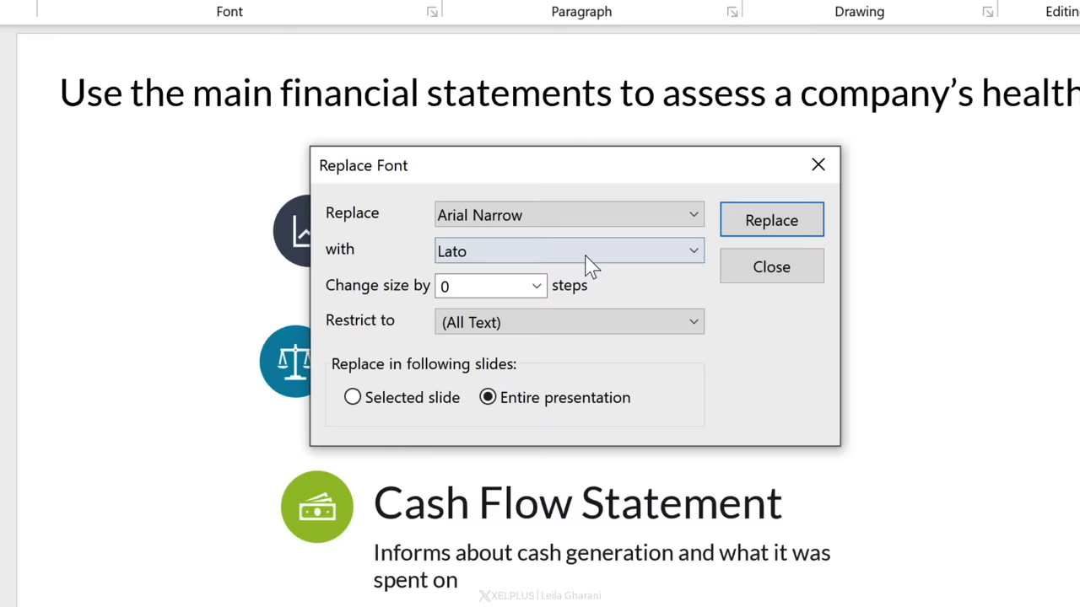
click(697, 219)
click(572, 241)
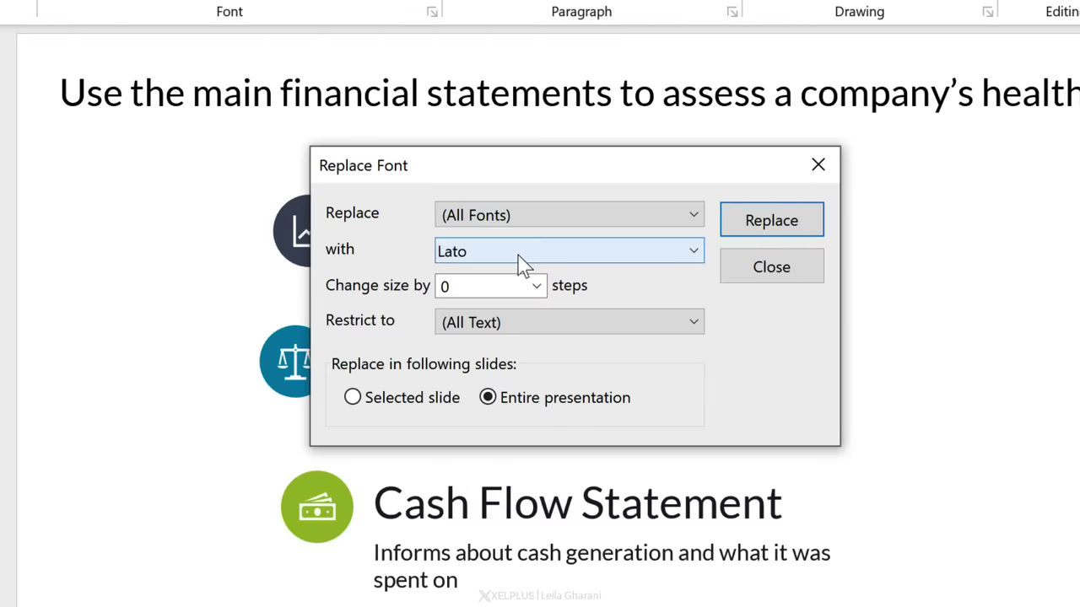
click(768, 224)
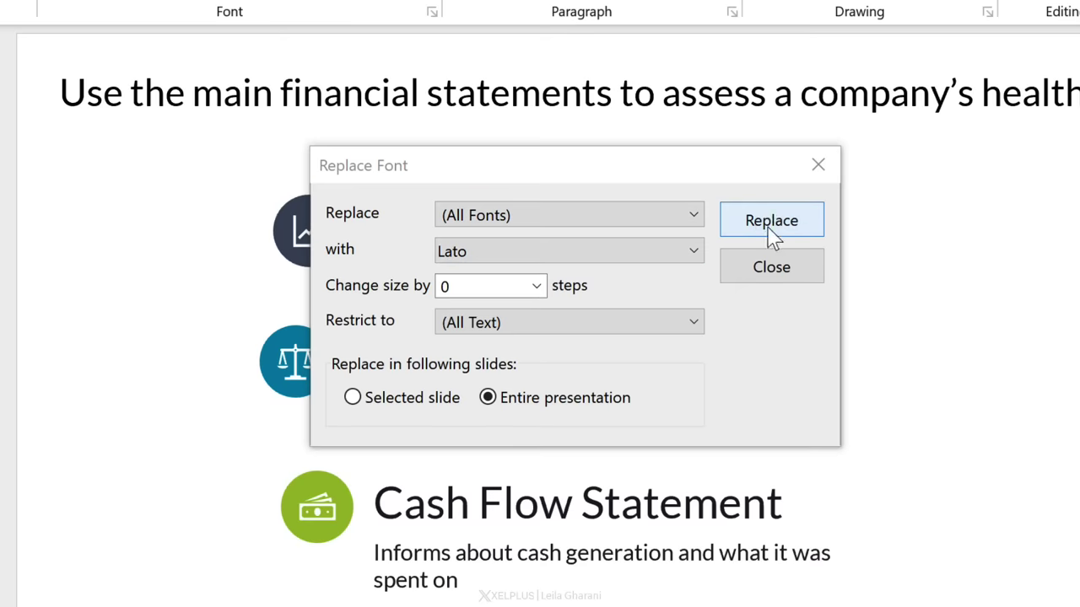
click(817, 165)
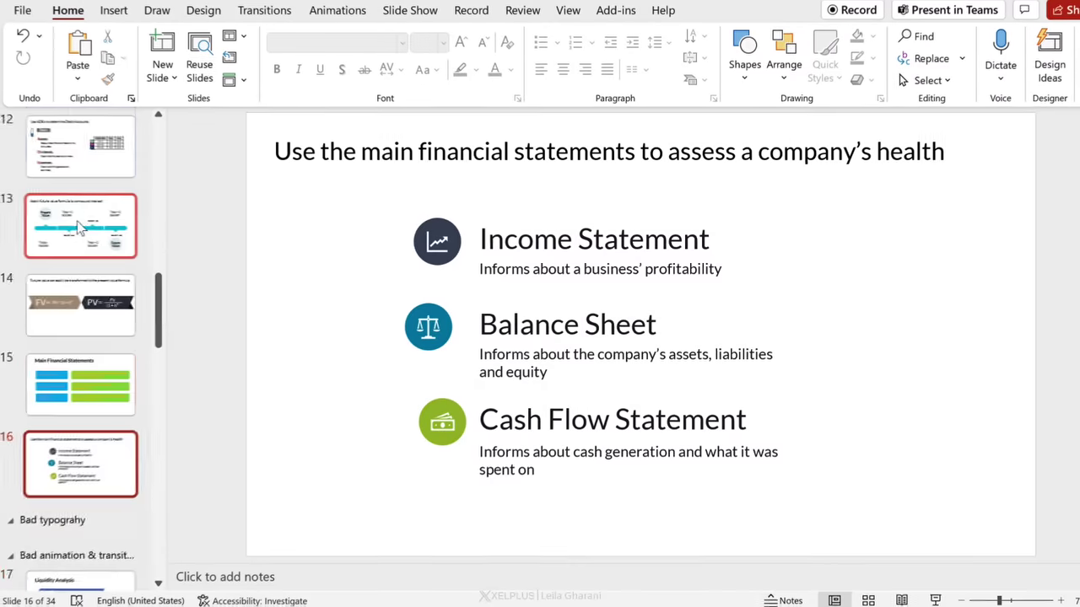
Step: Check the new font on slides 10 and 9, then return to slide 16
scroll(82, 237, up, 3)
click(88, 238)
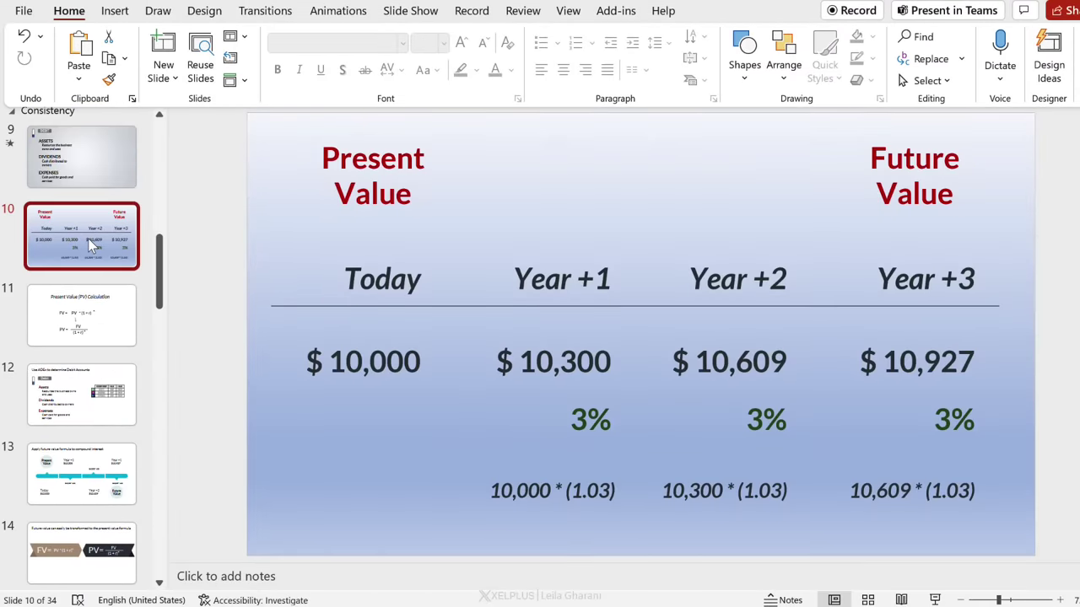
click(88, 171)
scroll(120, 345, down, 3)
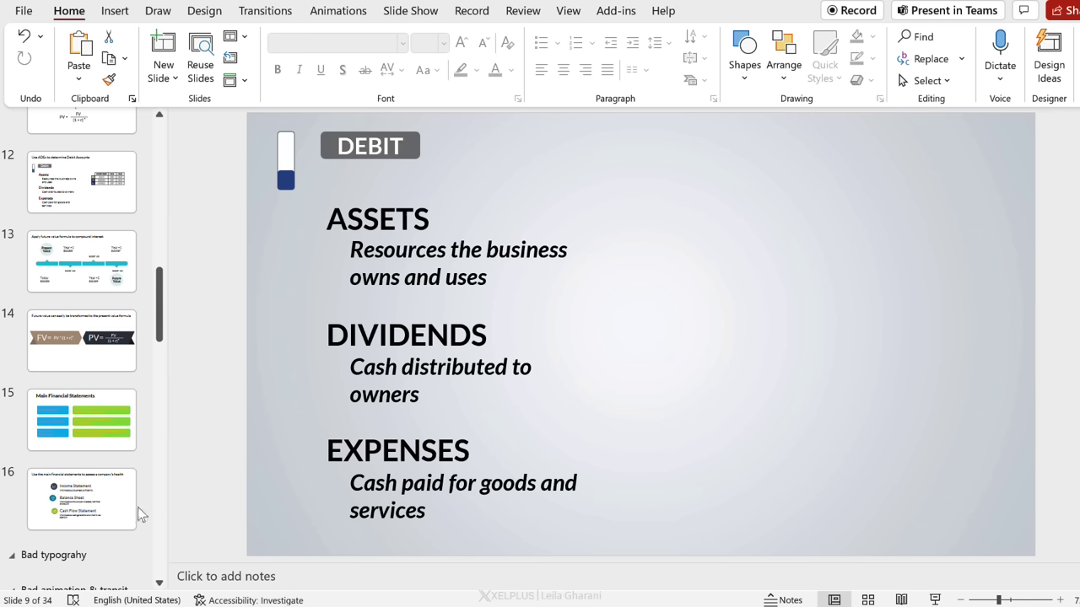
click(101, 514)
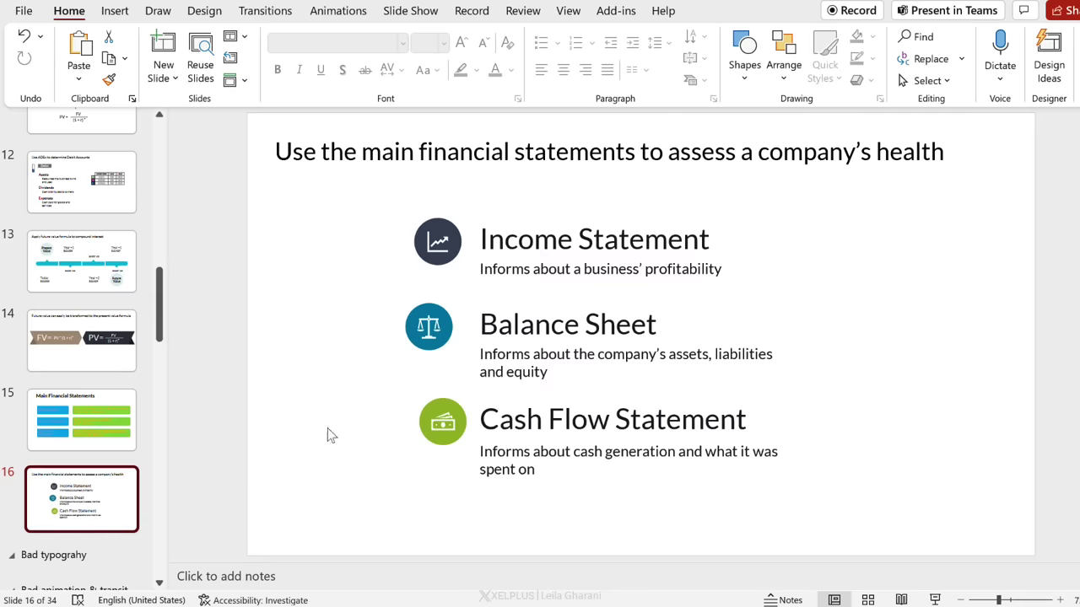
Step: Nudge the Balance Sheet icon slightly right and down
click(429, 335)
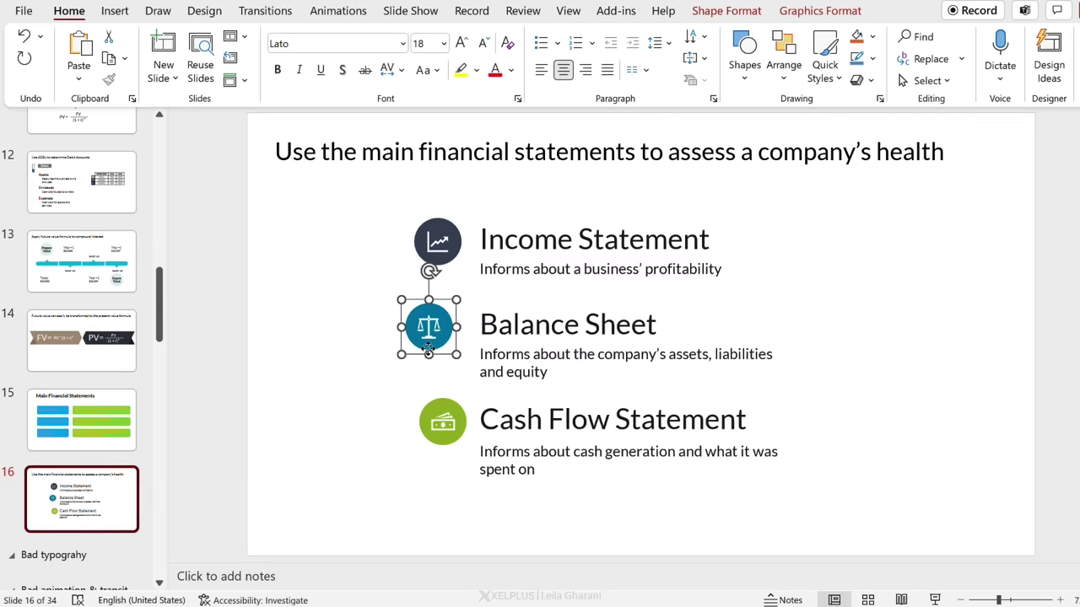
drag(429, 344, 434, 349)
click(400, 318)
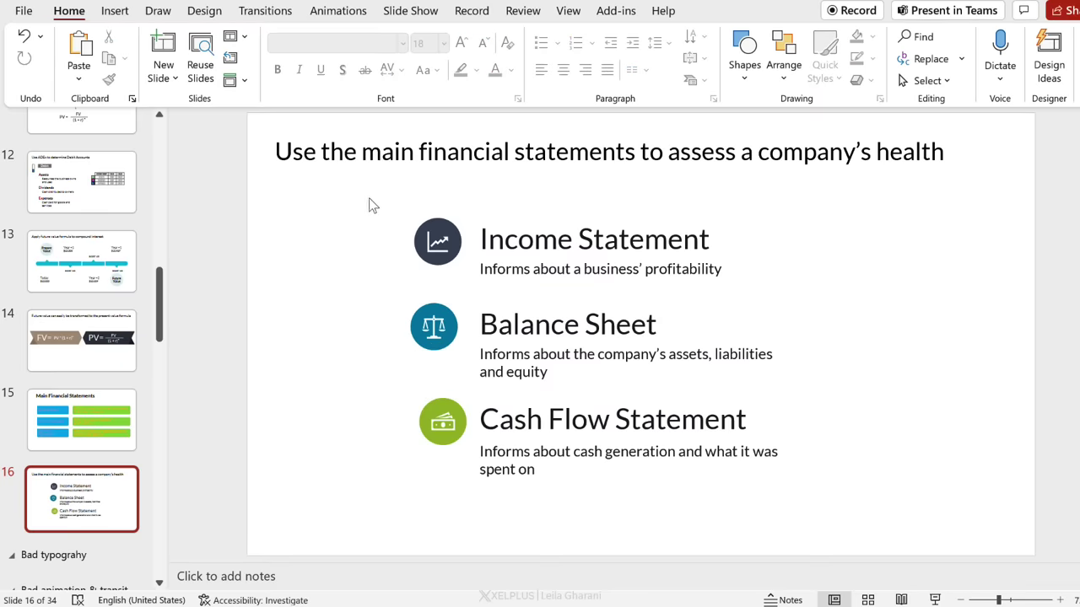
Step: Select the Balance Sheet and other two statement icons and apply Align Left
drag(369, 199, 471, 474)
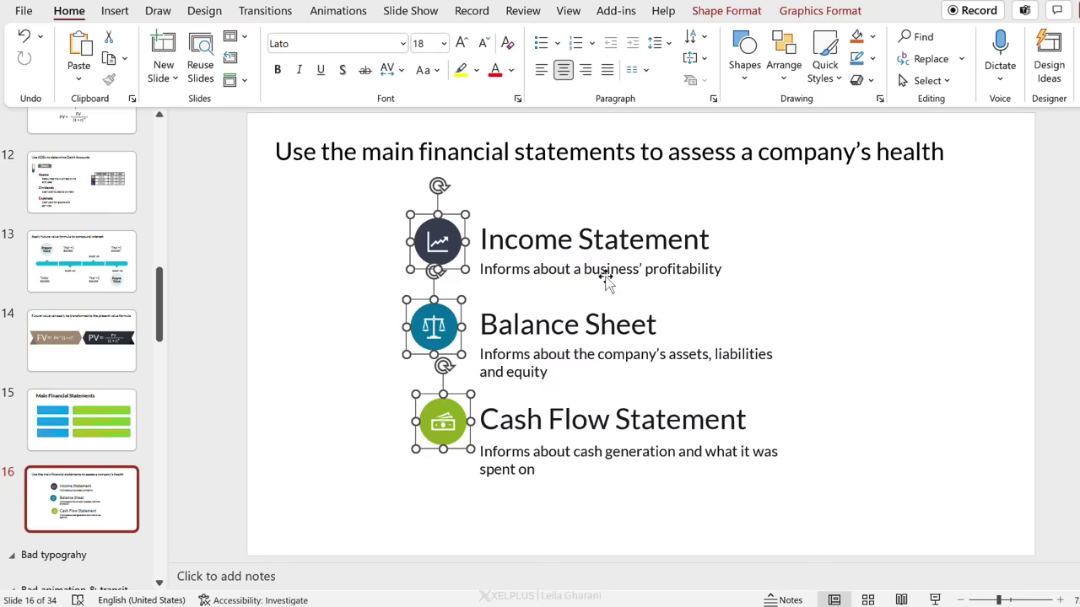
click(780, 78)
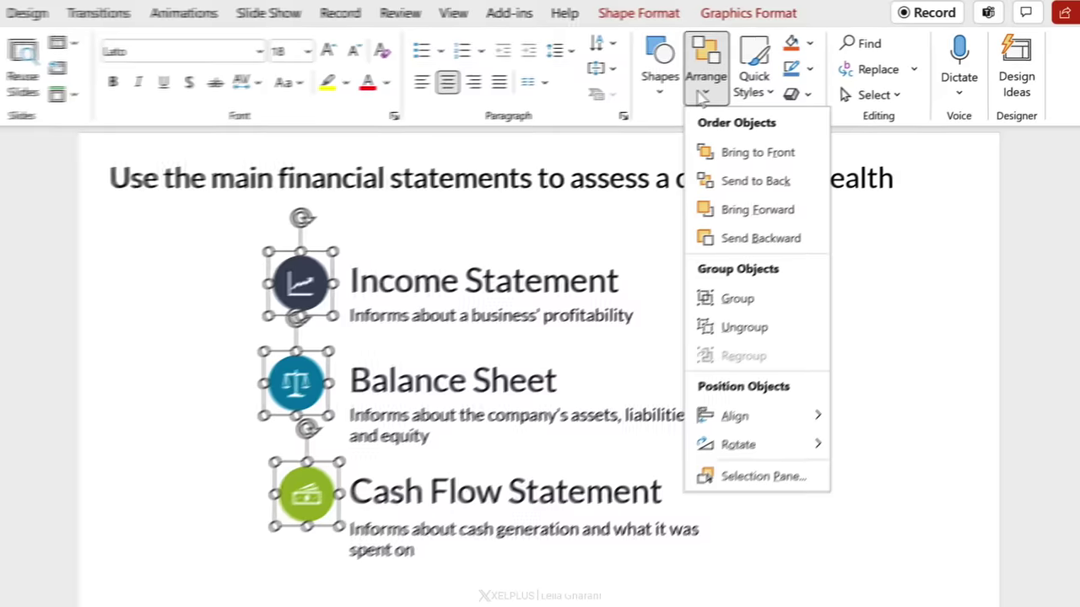
mouse_move(808, 434)
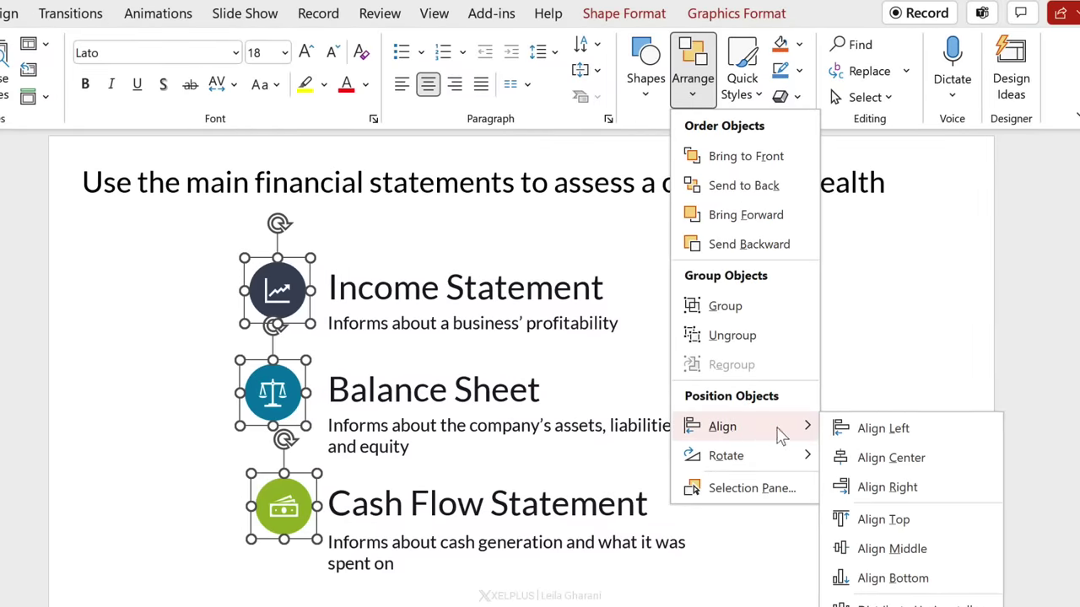
click(906, 458)
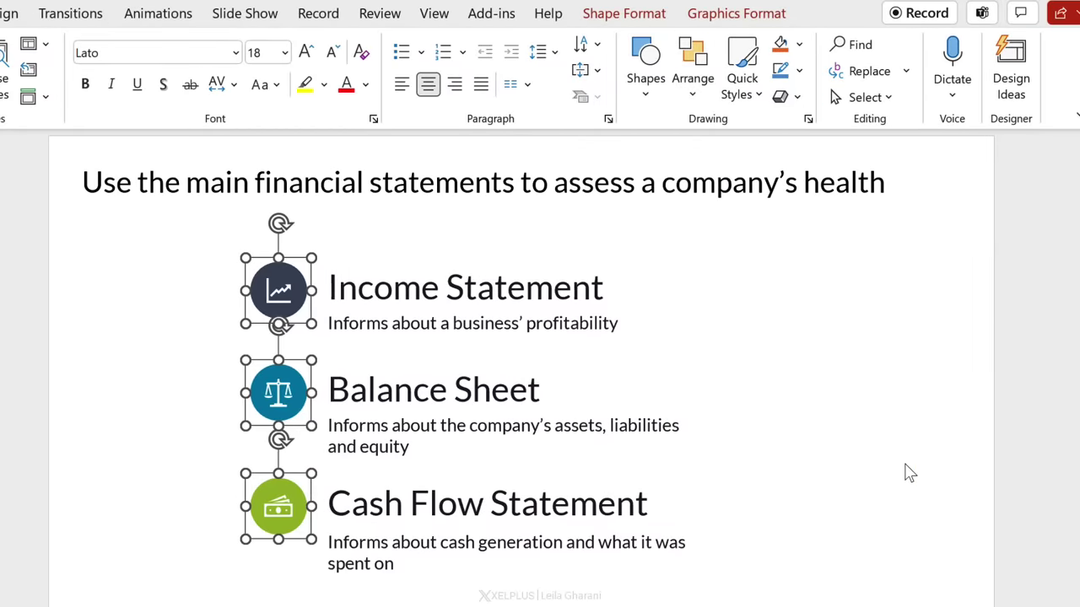